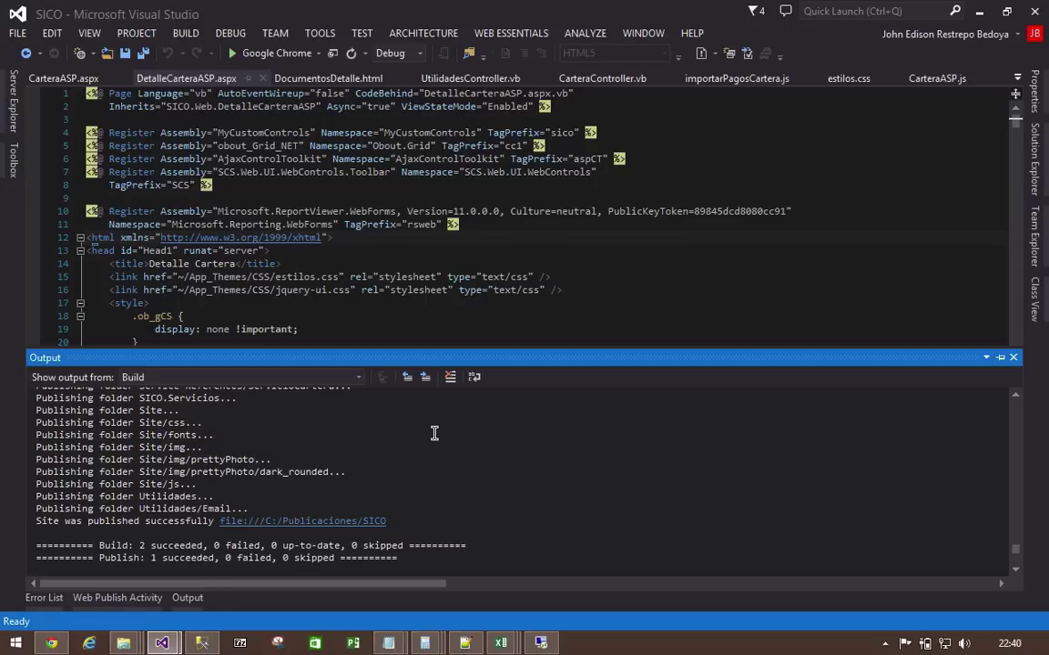
Step: Open a second Visual Studio window and start a new project based on the SQL Server Database Project template
middle_click(164, 643)
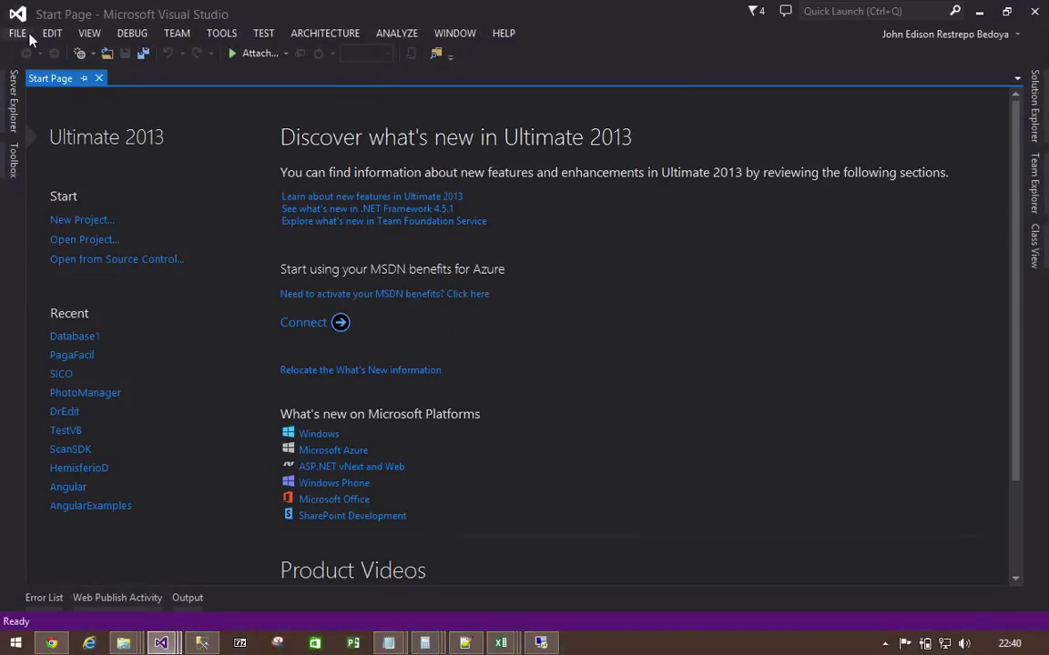
left_click(83, 220)
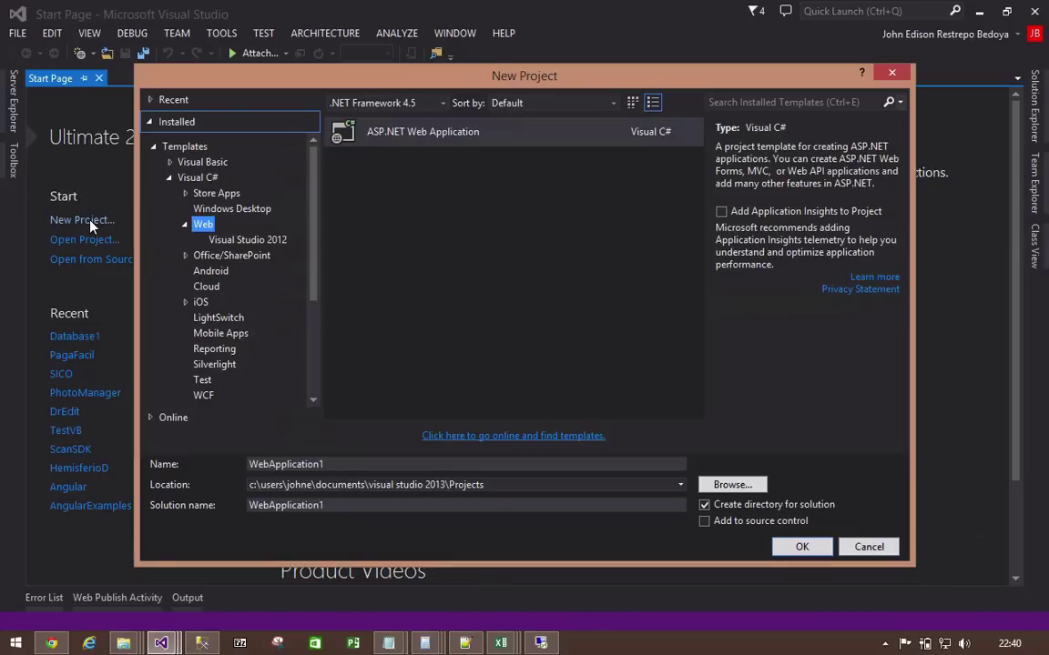
left_click(170, 179)
left_click(191, 224)
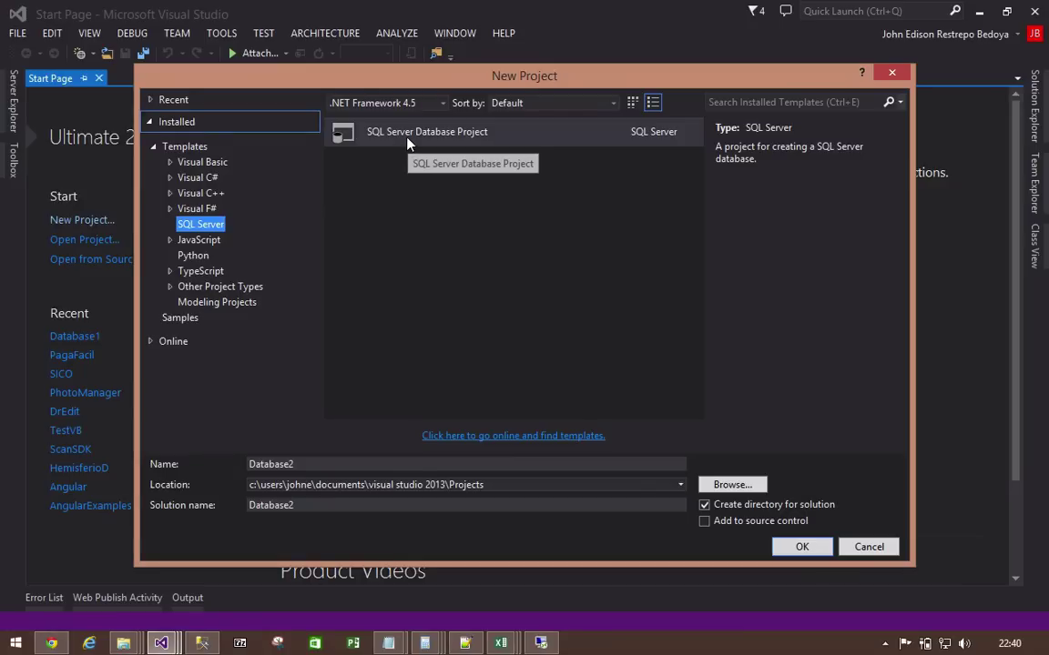
Step: Name the new database project ComparacionDBs and create it in the default location
double_click(324, 463)
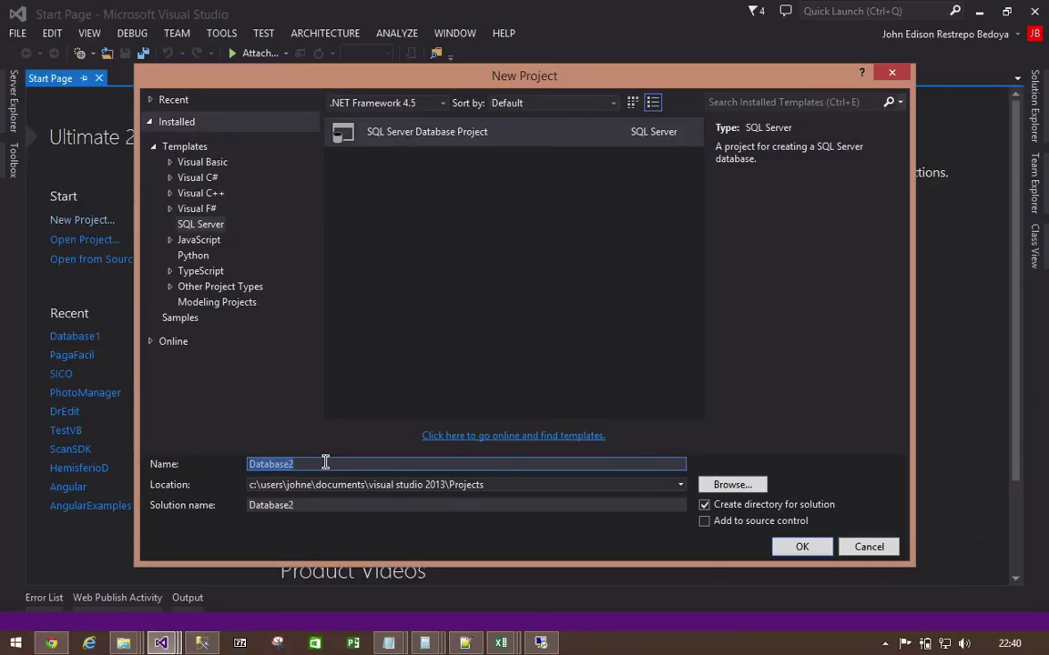
type("Base")
key("BackSpace")
key("BackSpace")
key("BackSpace")
key("BackSpace")
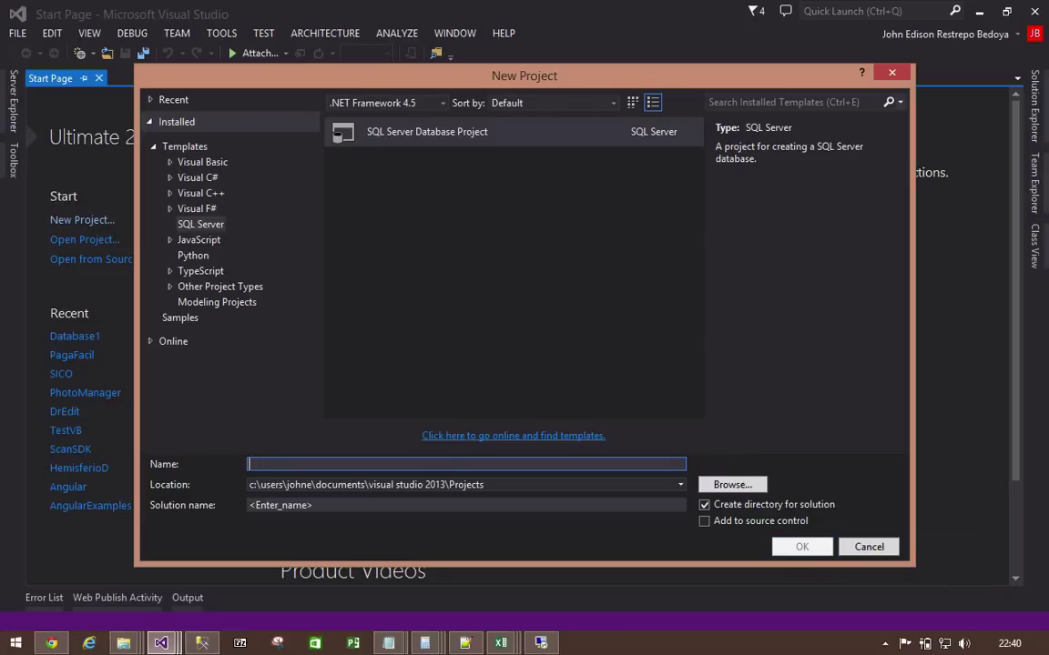
type("Comparacion")
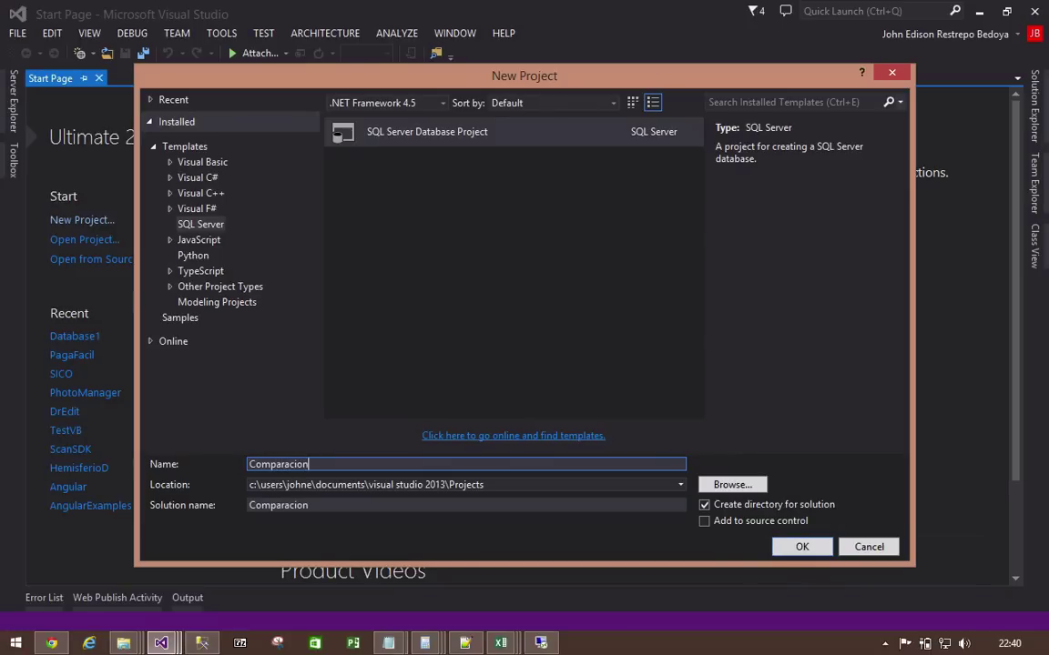
type("DBs")
key("Return")
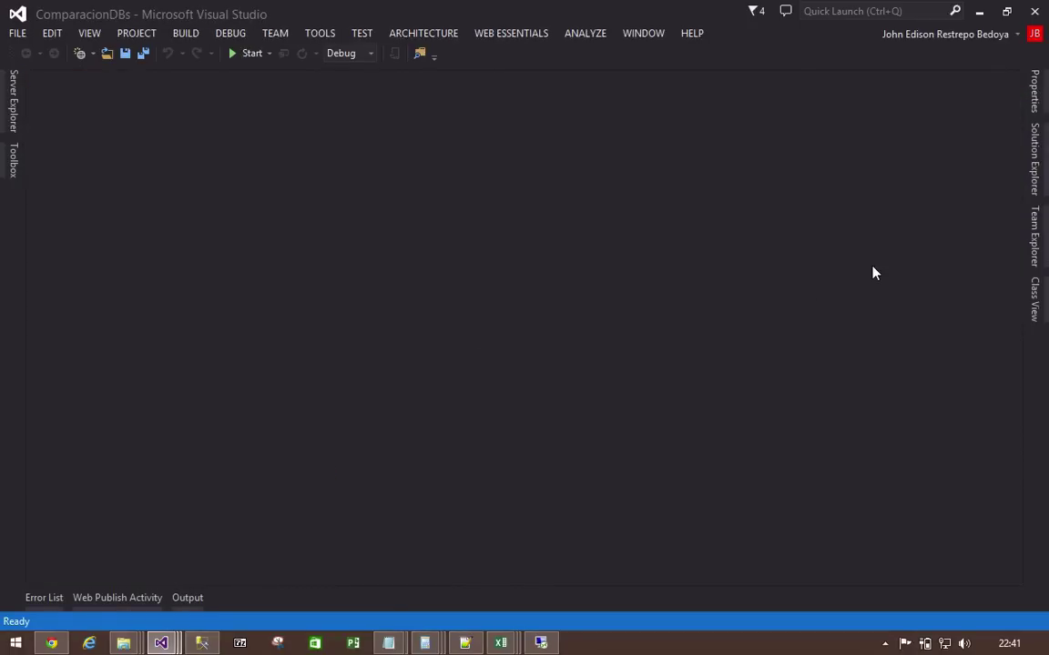
Step: Start a Schema Compare from the ComparacionDBs project
left_click(1032, 163)
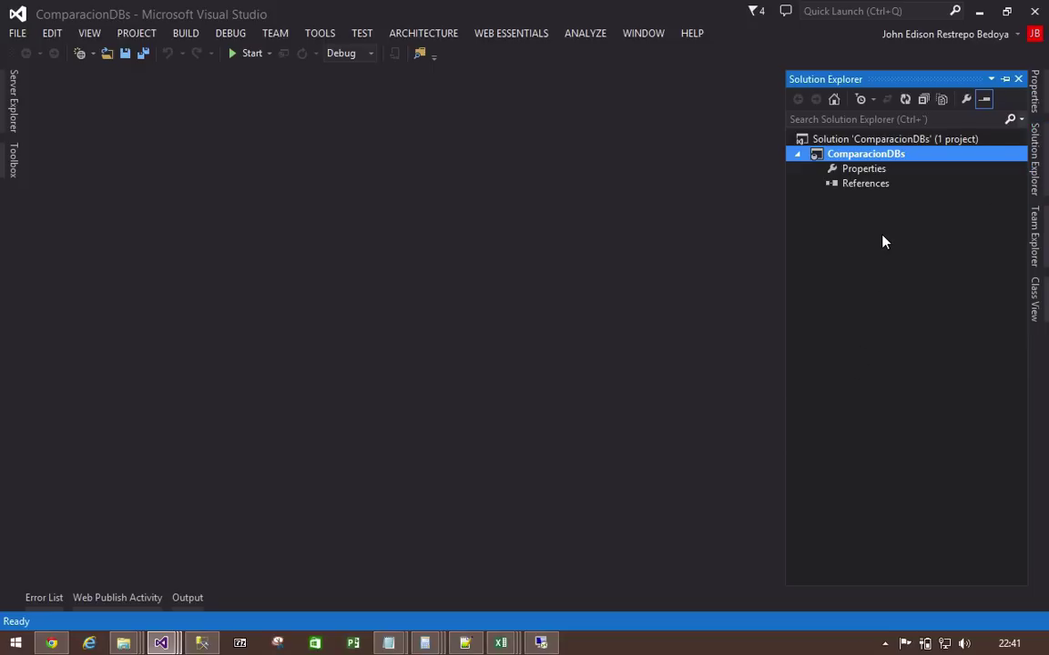
right_click(857, 159)
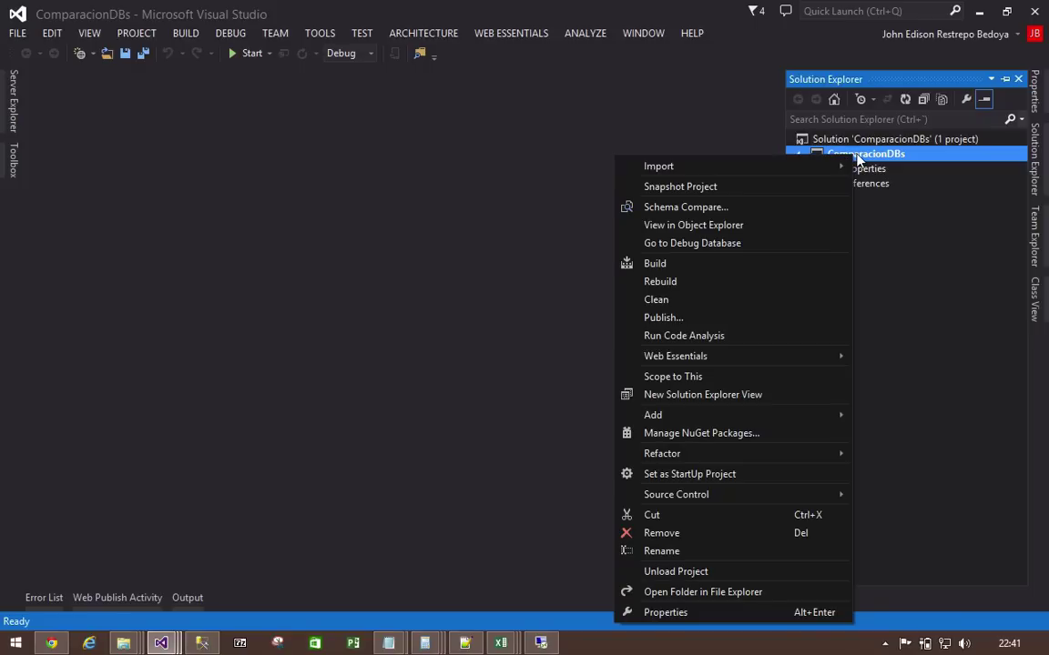
left_click(744, 209)
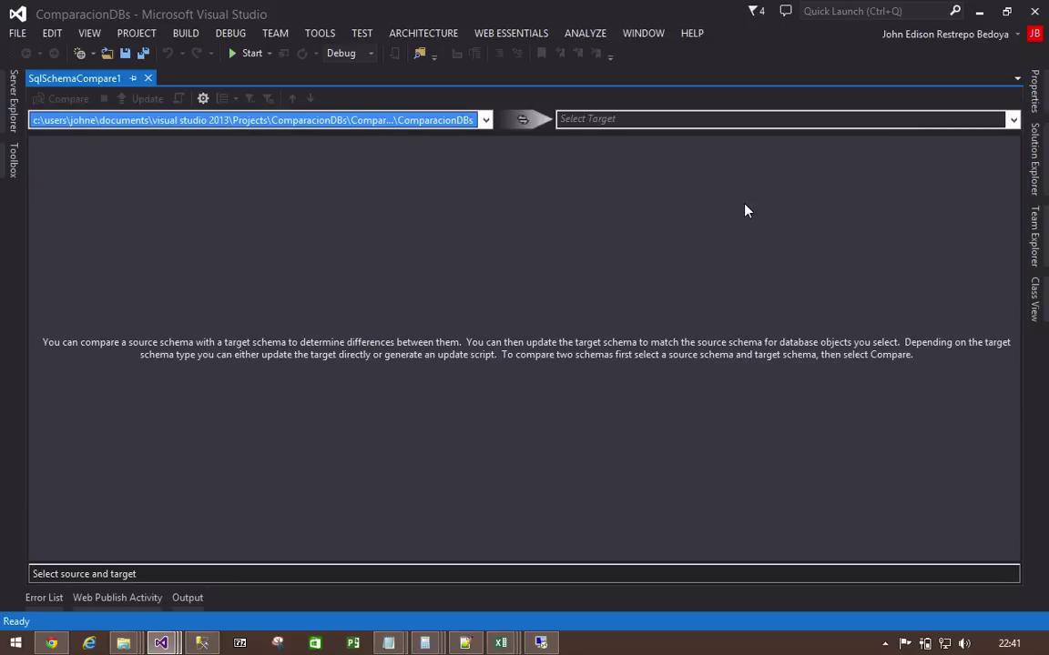
Step: Replace the comparison's source with the existing database connection sico.cloudapp.net.dbSicoDEV
left_click(486, 120)
left_click(564, 146)
left_click(485, 120)
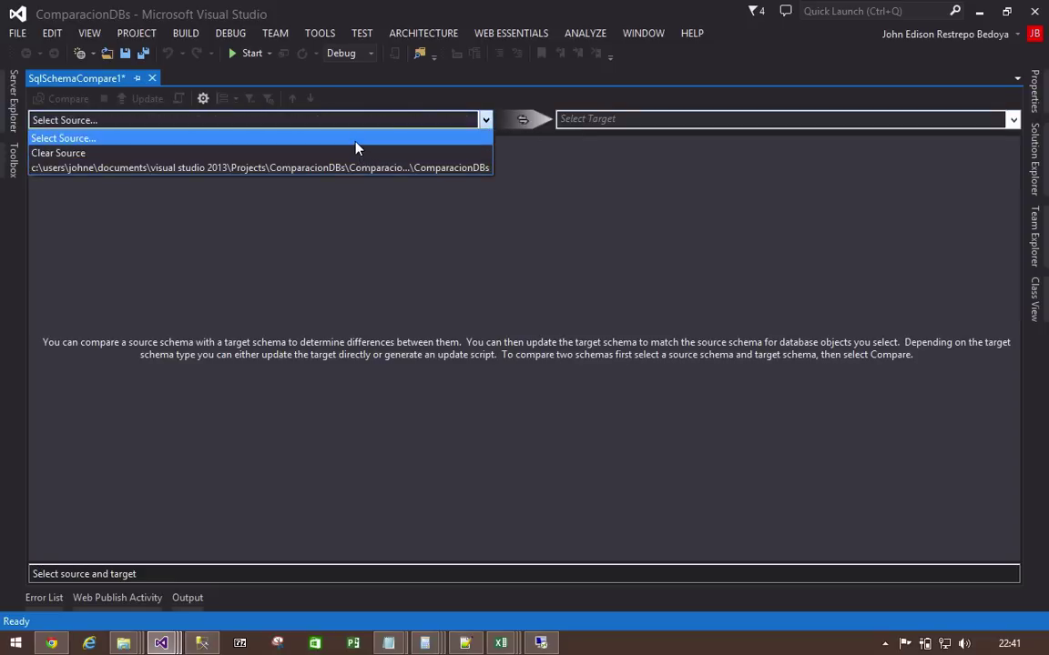
left_click(355, 141)
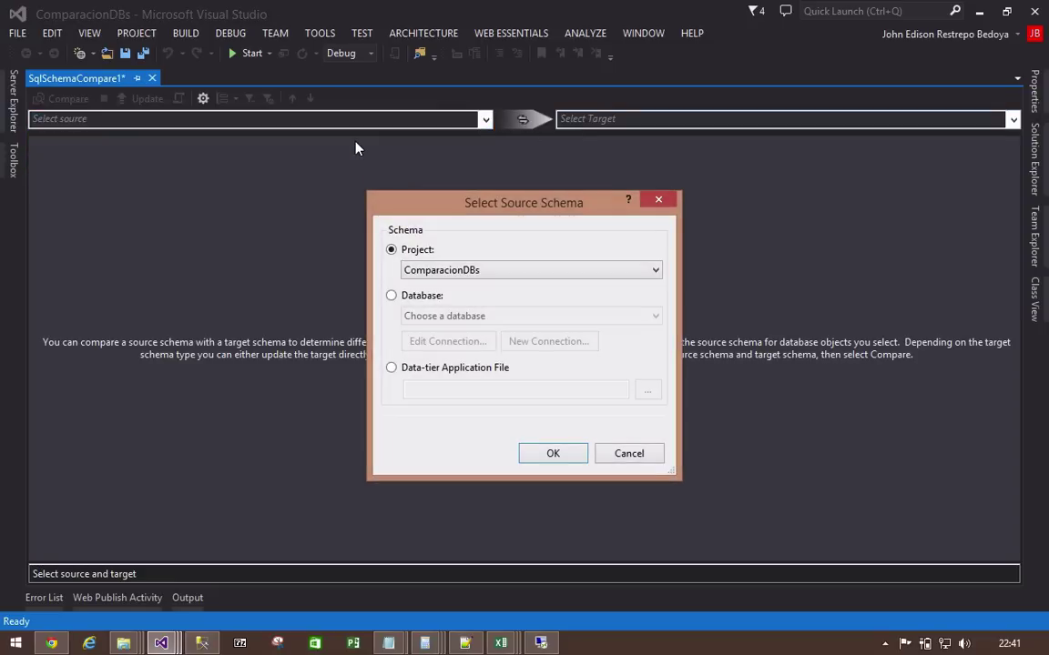
left_click(392, 297)
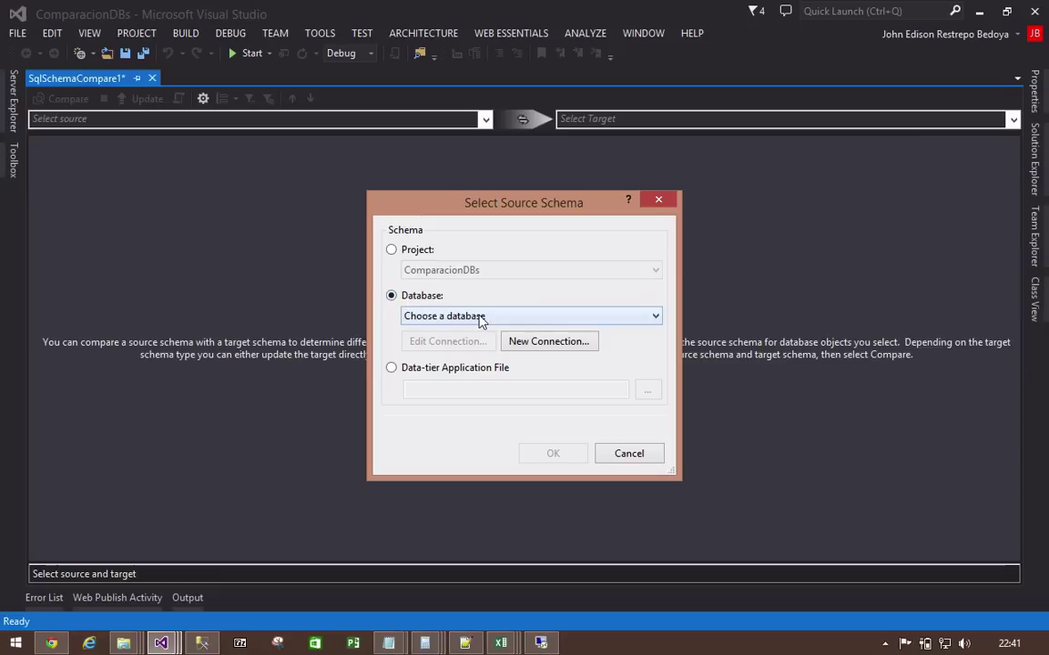
left_click(544, 348)
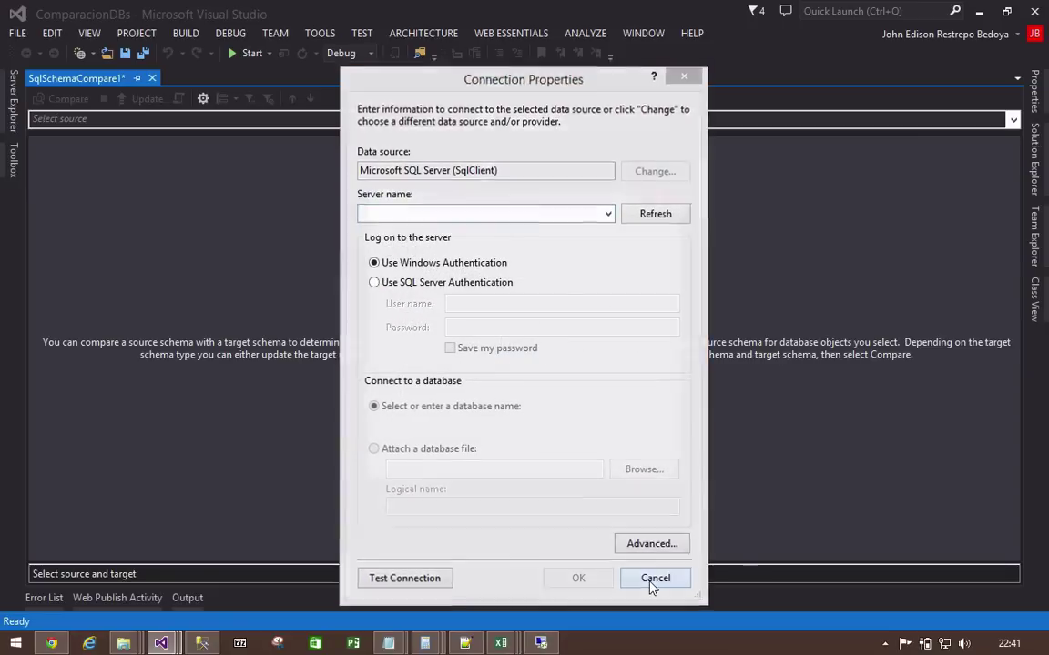
left_click(653, 579)
left_click(637, 319)
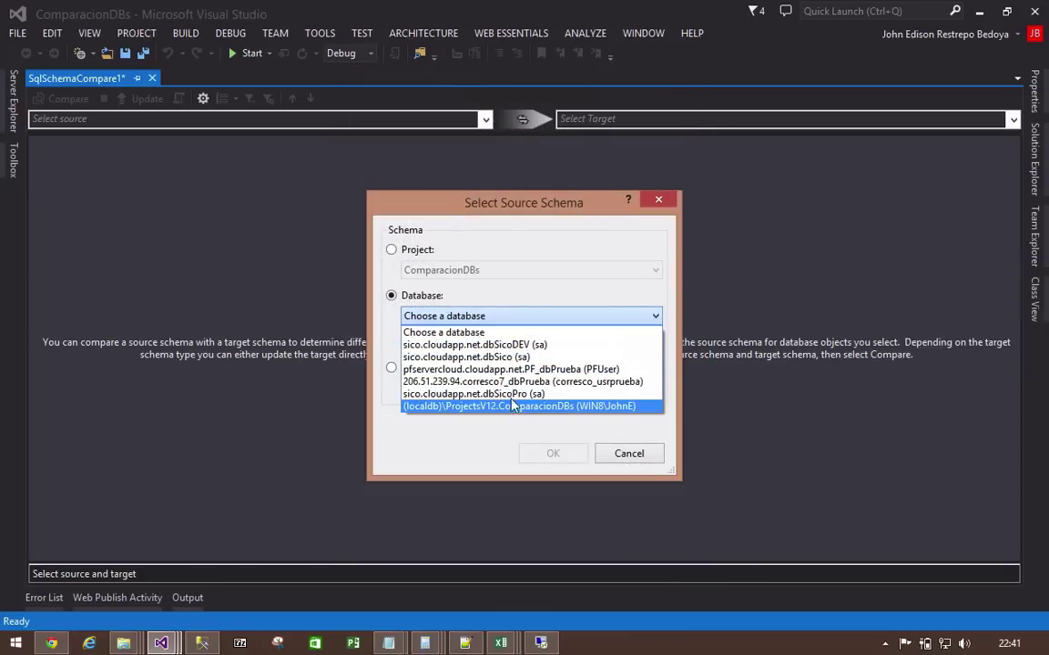
left_click(474, 344)
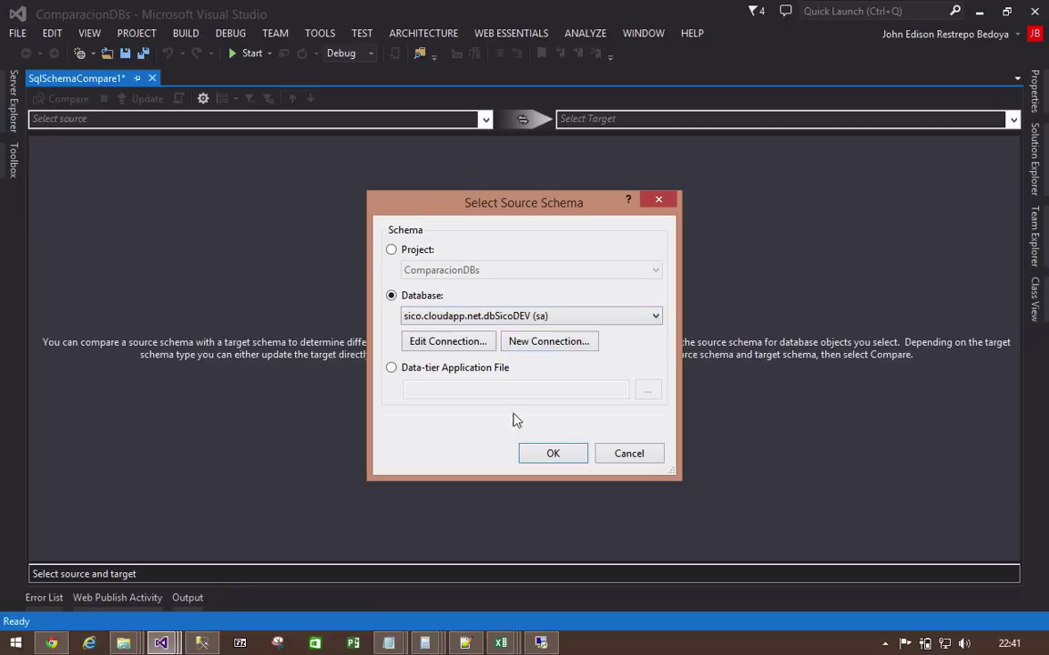
left_click(546, 452)
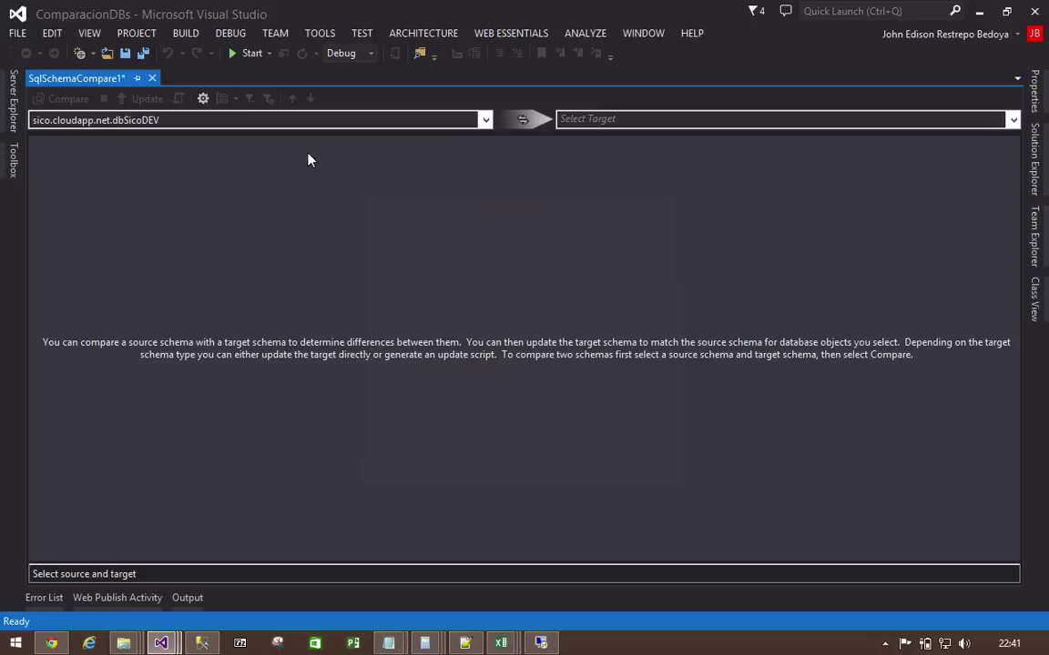
Step: Set the database sico.cloudapp.net.dbSico as the comparison target and run the schema comparison
left_click(591, 119)
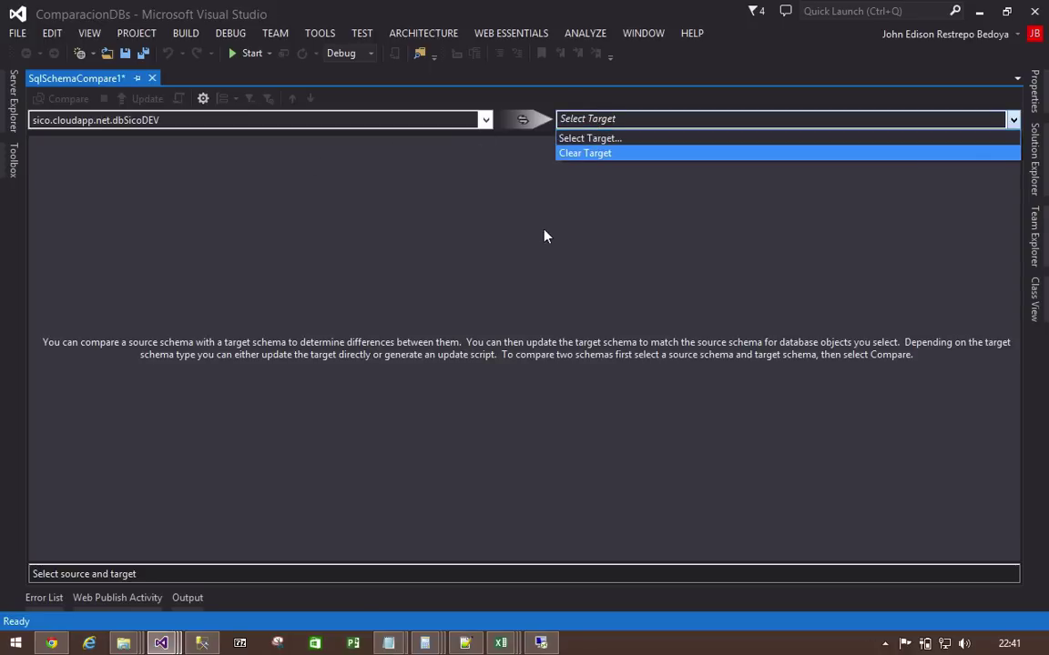
left_click(544, 237)
left_click(614, 123)
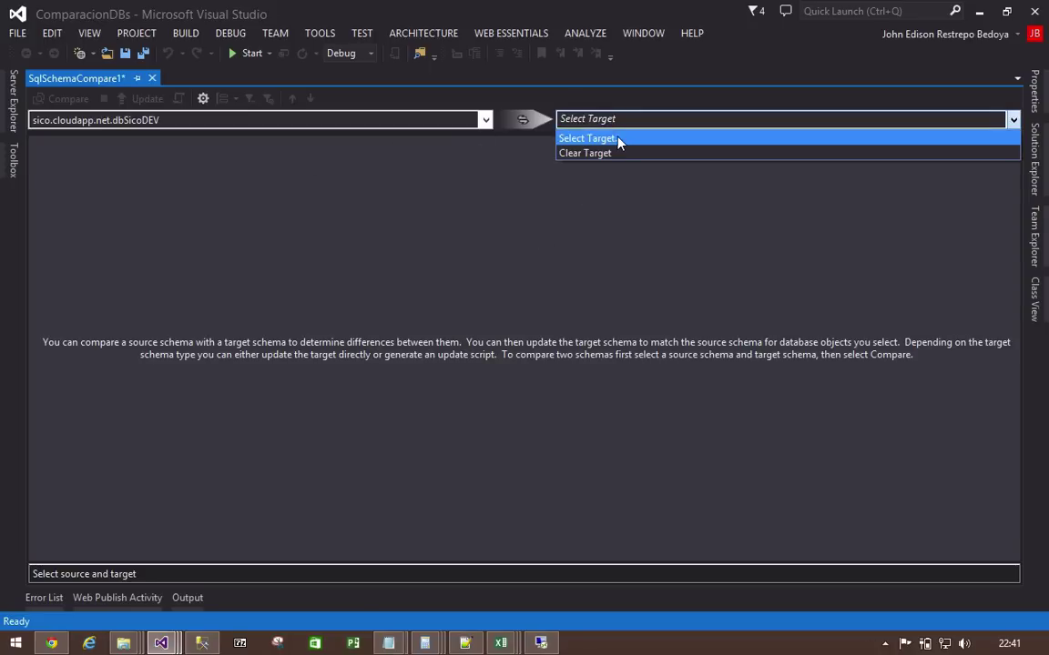
left_click(618, 138)
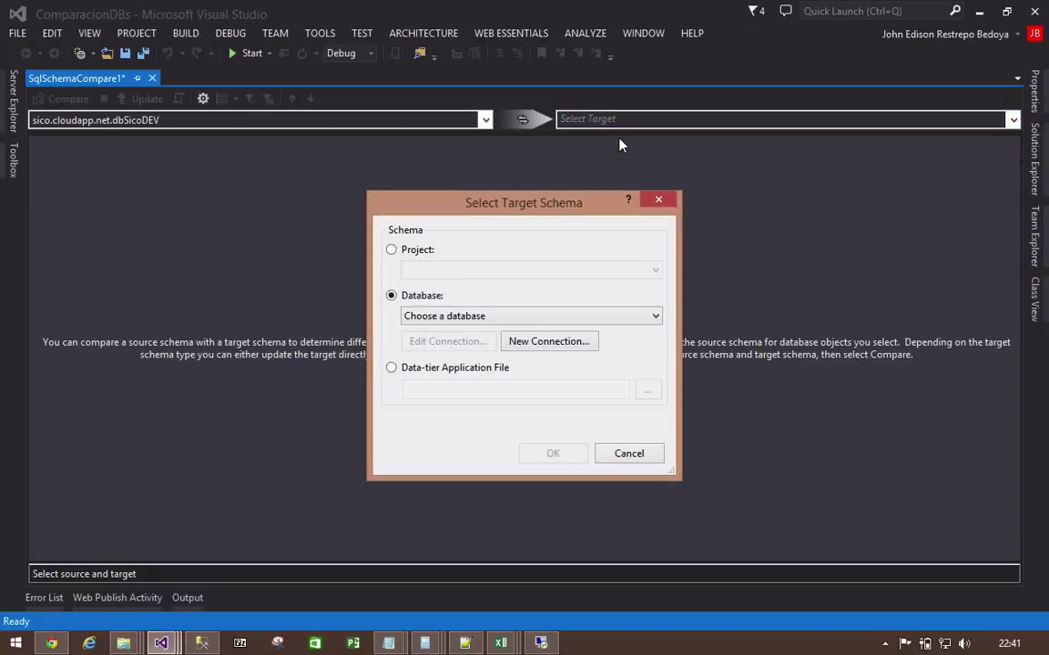
left_click(529, 318)
left_click(525, 358)
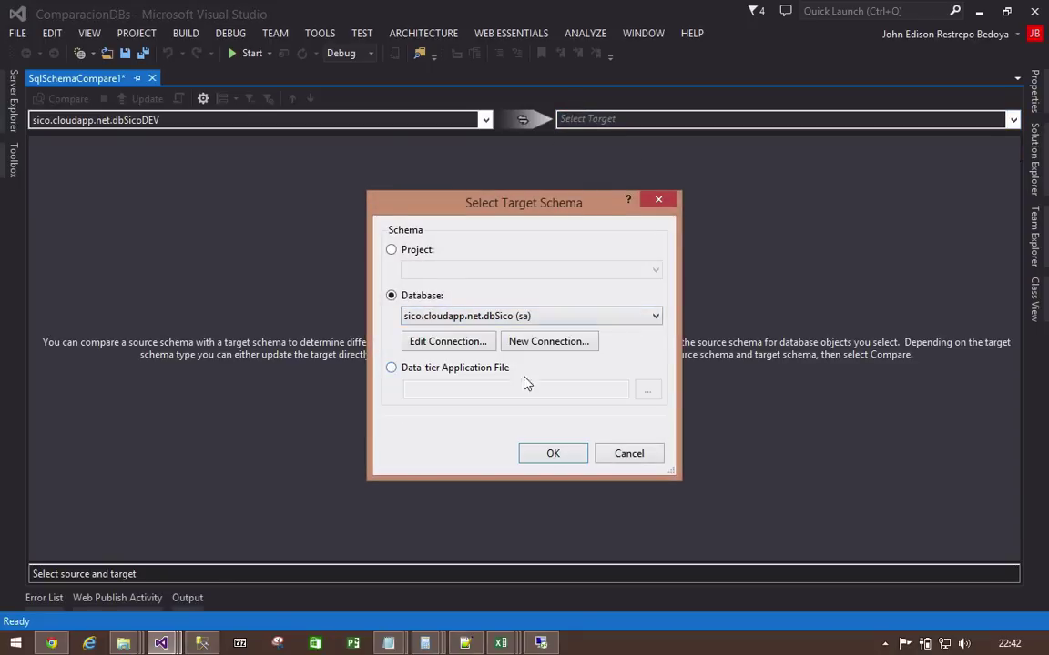
left_click(552, 453)
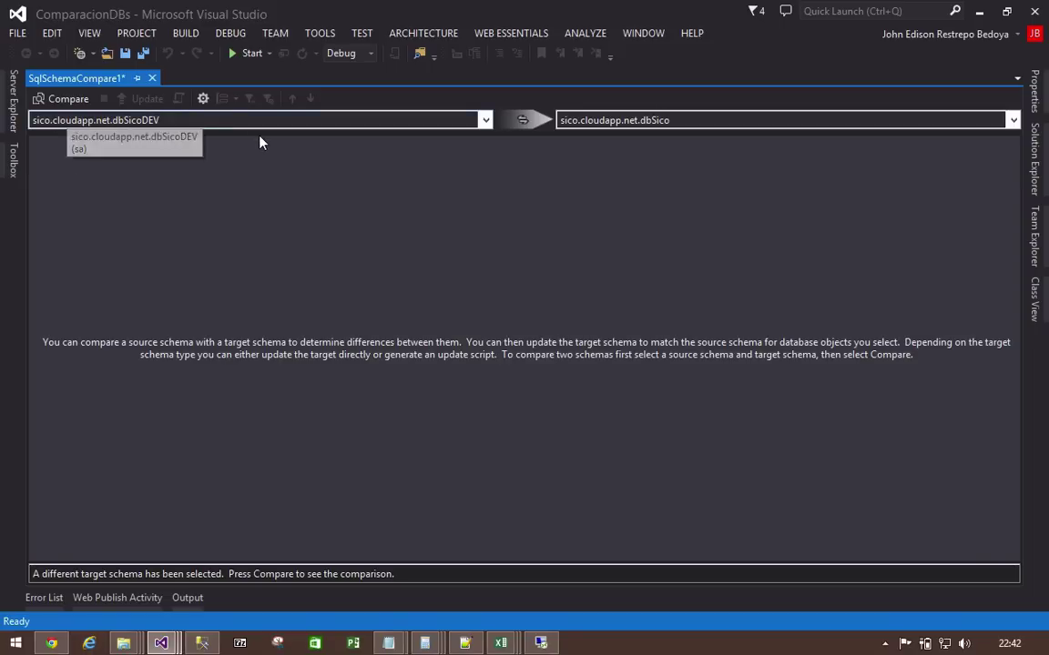
left_click(82, 102)
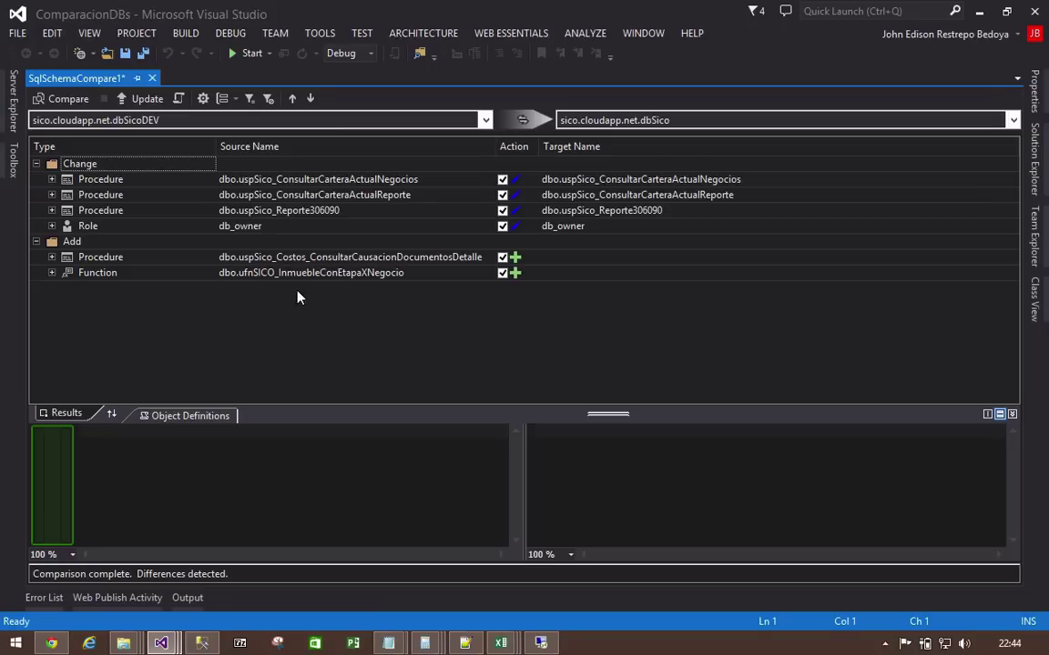
Step: Examine the source and target definition differences of the changed procedure dbo.uspSico_ConsultarCarteraActualNegocios
left_click(275, 181)
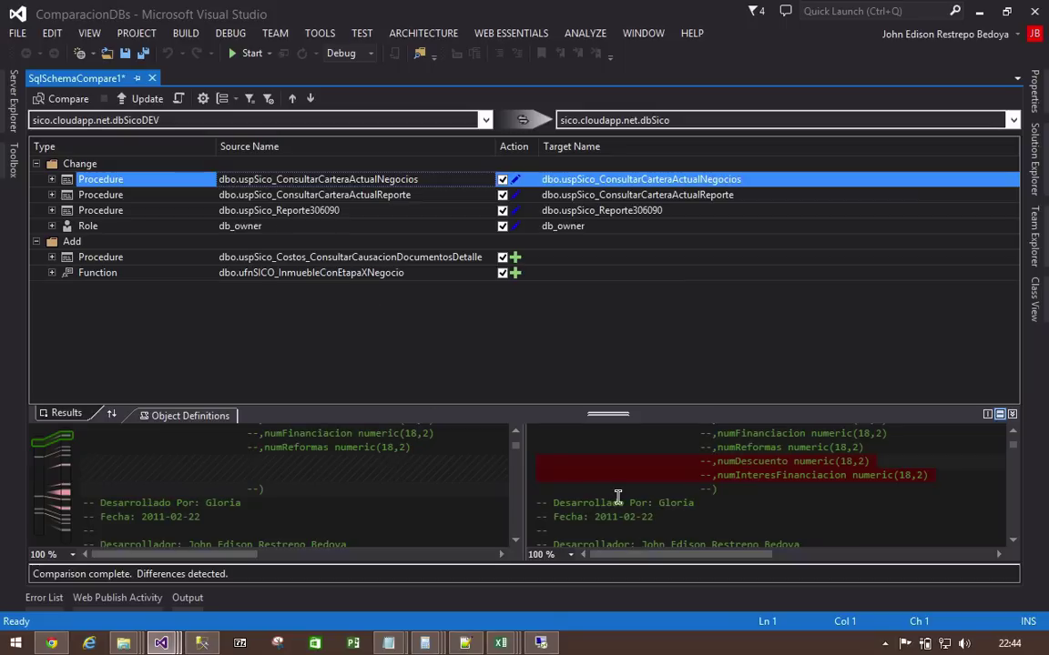
scroll(619, 499, "down", 2)
scroll(738, 492, "down", 15)
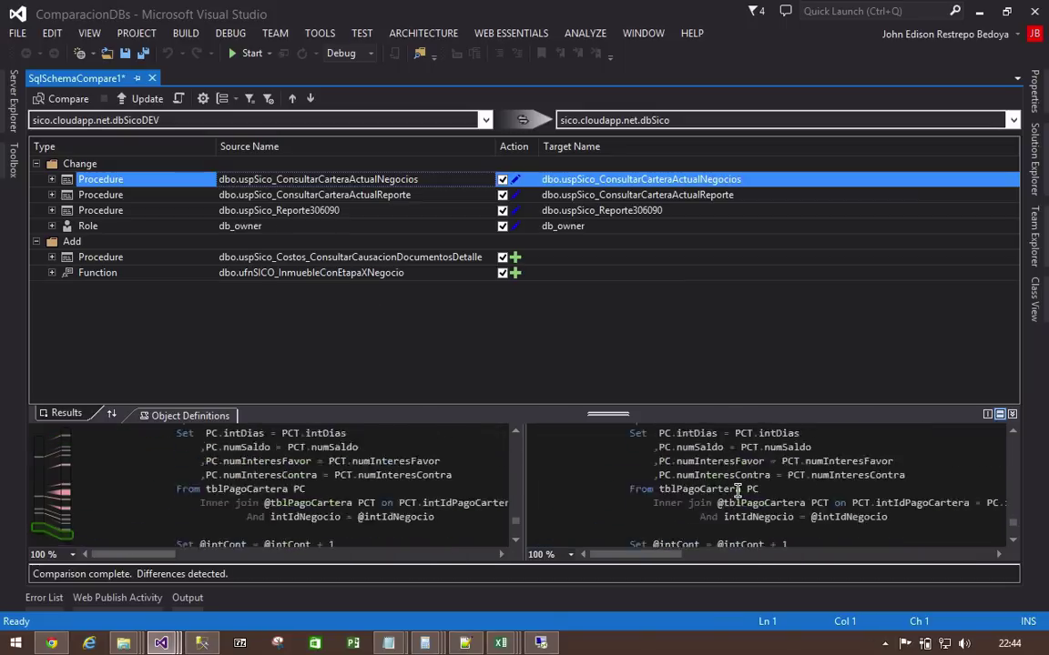
scroll(737, 492, "up", 12)
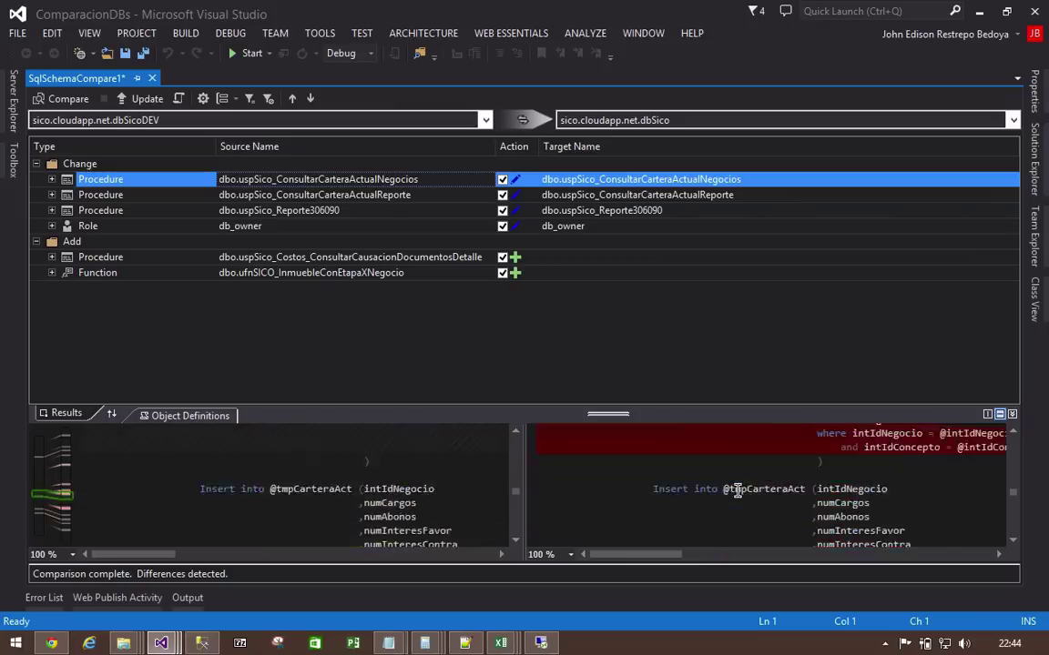
scroll(737, 492, "up", 10)
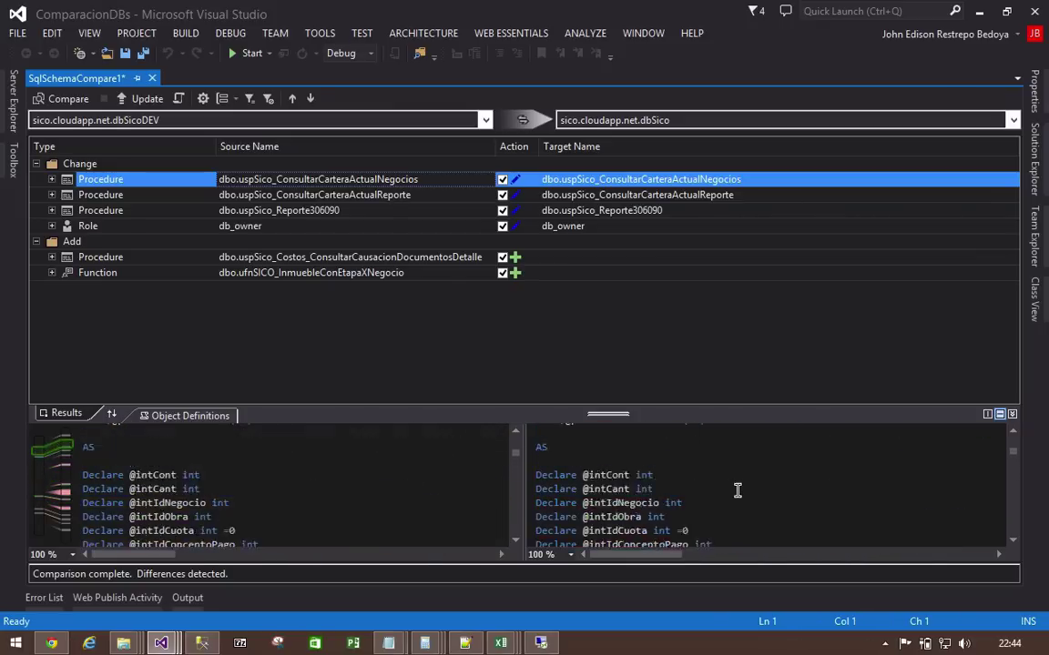
scroll(737, 492, "down", 15)
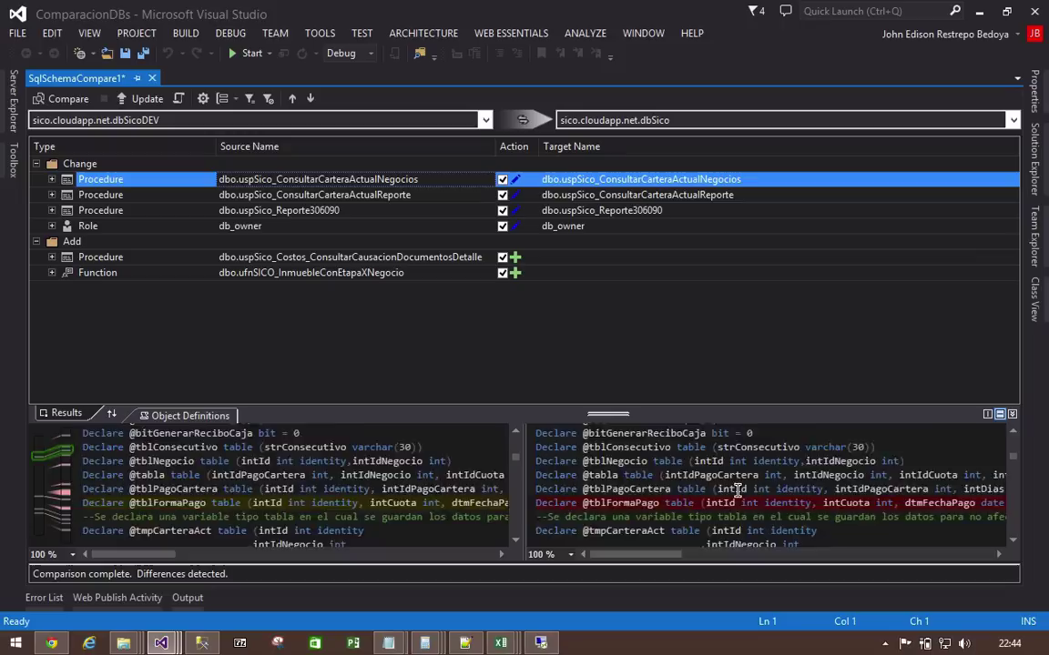
Step: Review the definitions of the other changed procedures, the db_owner role and the added procedure dbo.uspSico_Costos_ConsultarCausacionDocumentosDetalle
left_click(628, 194)
scroll(653, 511, "down", 10)
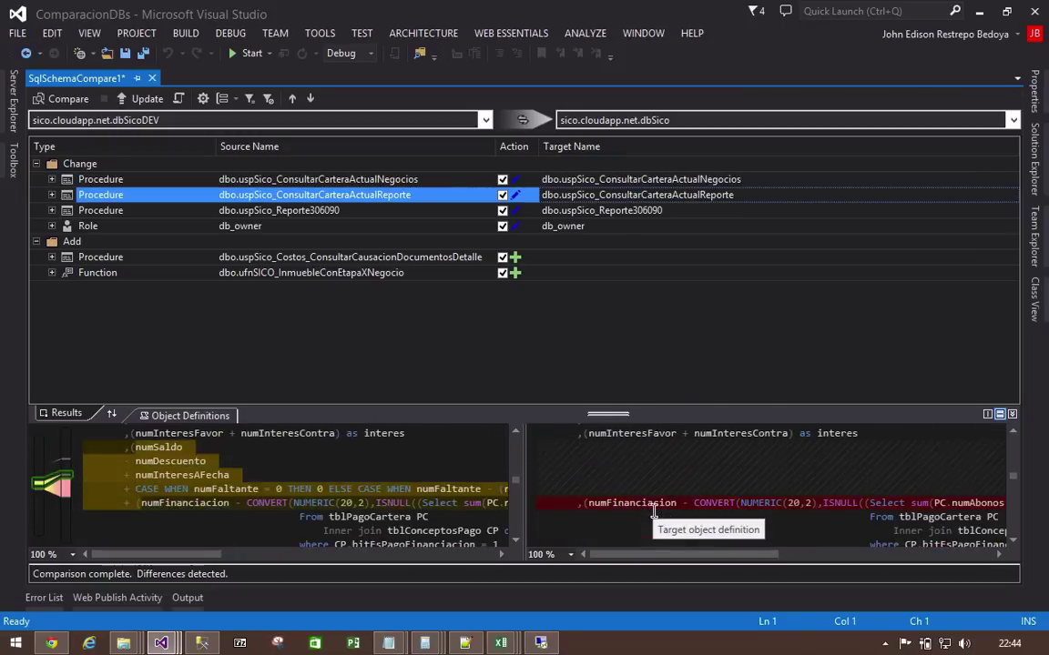
left_click(618, 212)
left_click(587, 228)
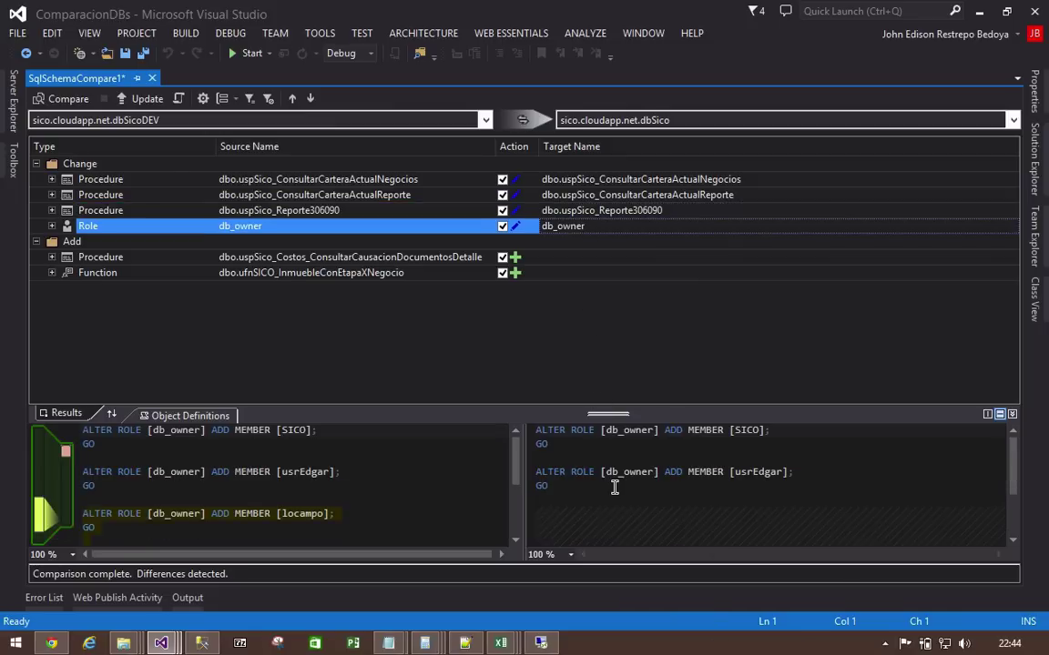
scroll(617, 489, "down", 5)
scroll(616, 489, "up", 3)
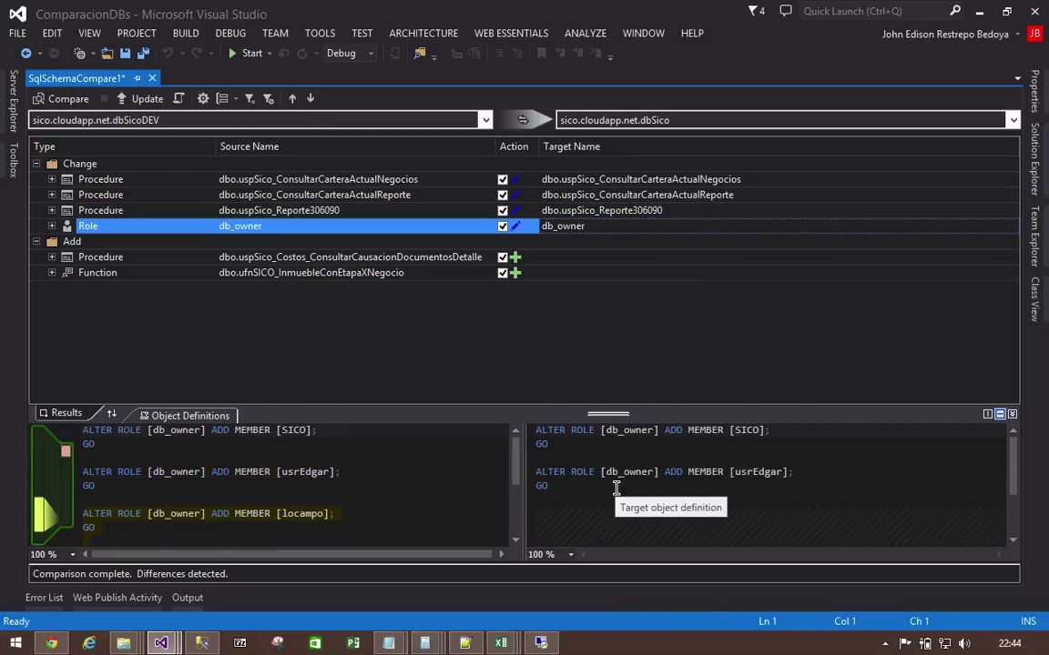
left_click(446, 261)
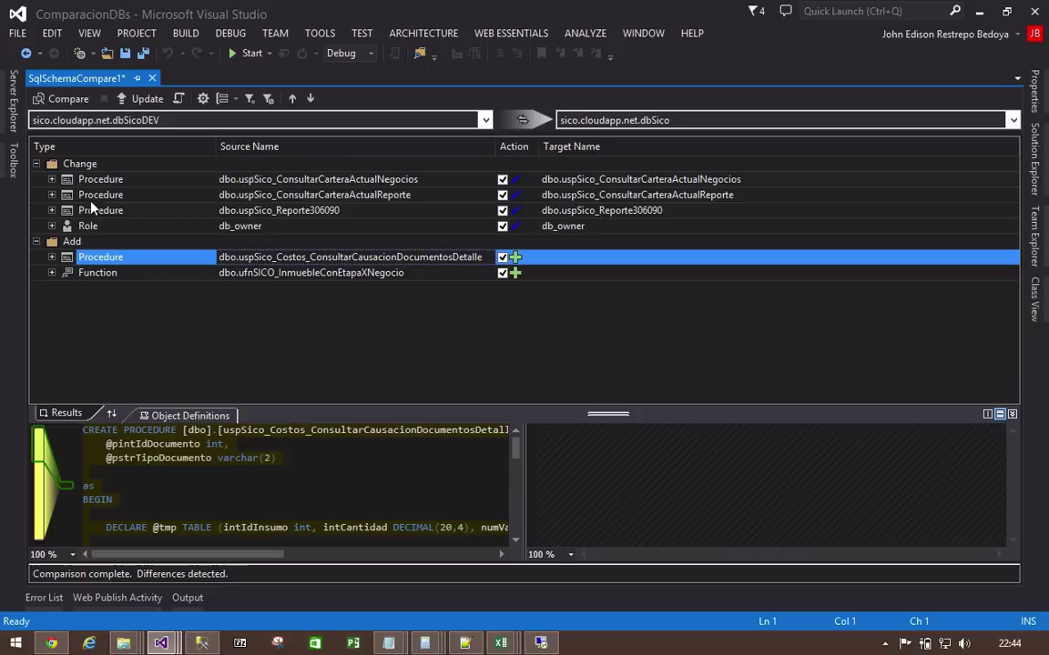
Step: Collapse the Change and Add groups in the comparison results, briefly checking the changed objects again
left_click(75, 164)
left_click(37, 164)
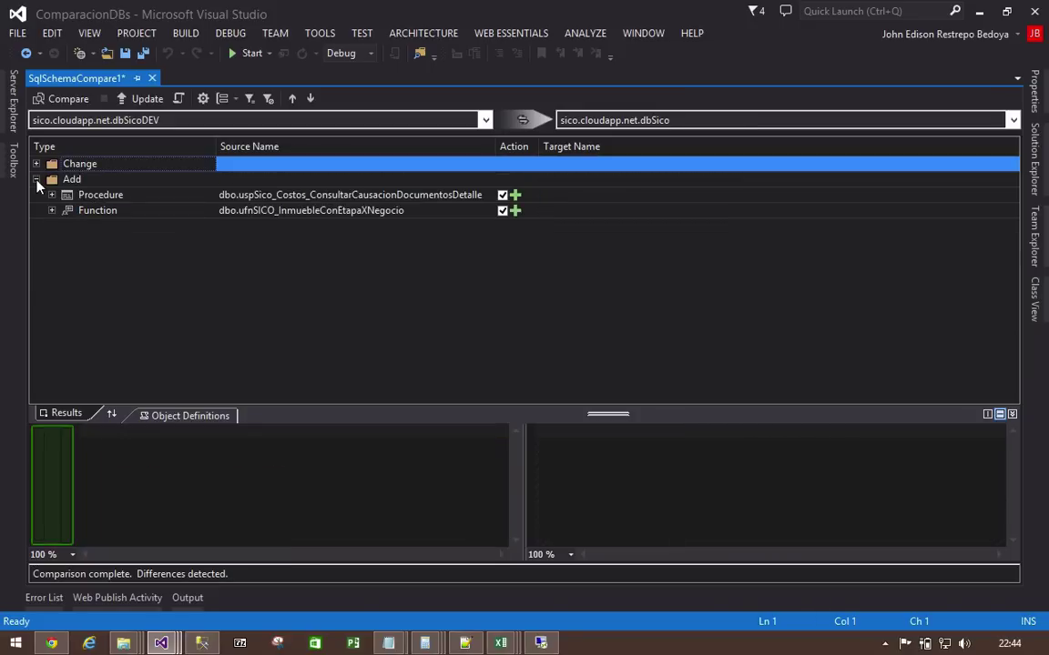
left_click(36, 179)
left_click(37, 164)
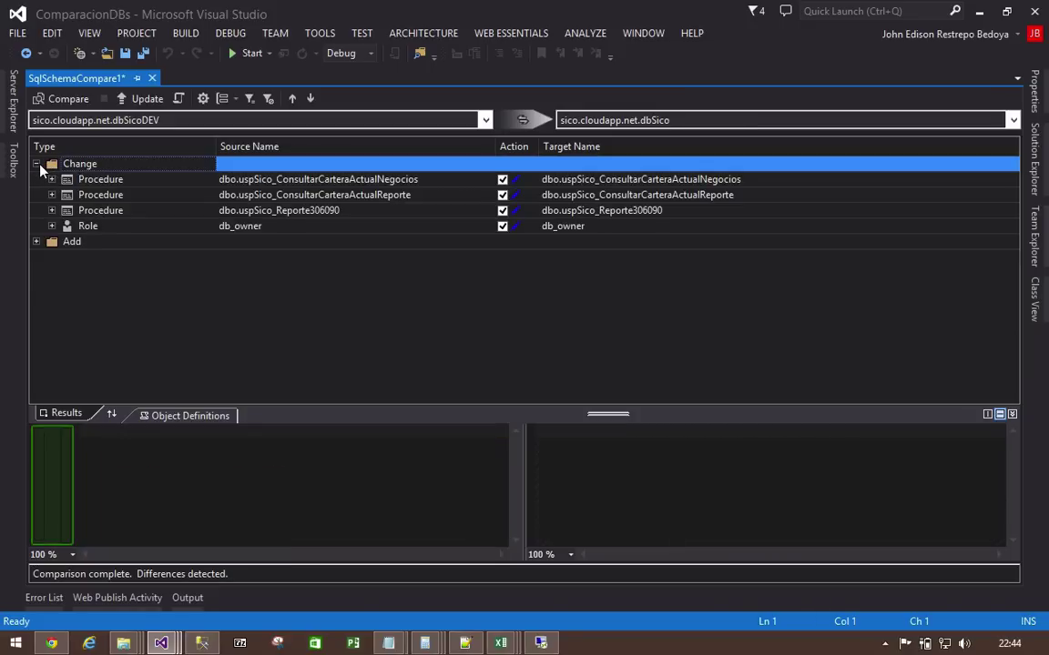
left_click(38, 165)
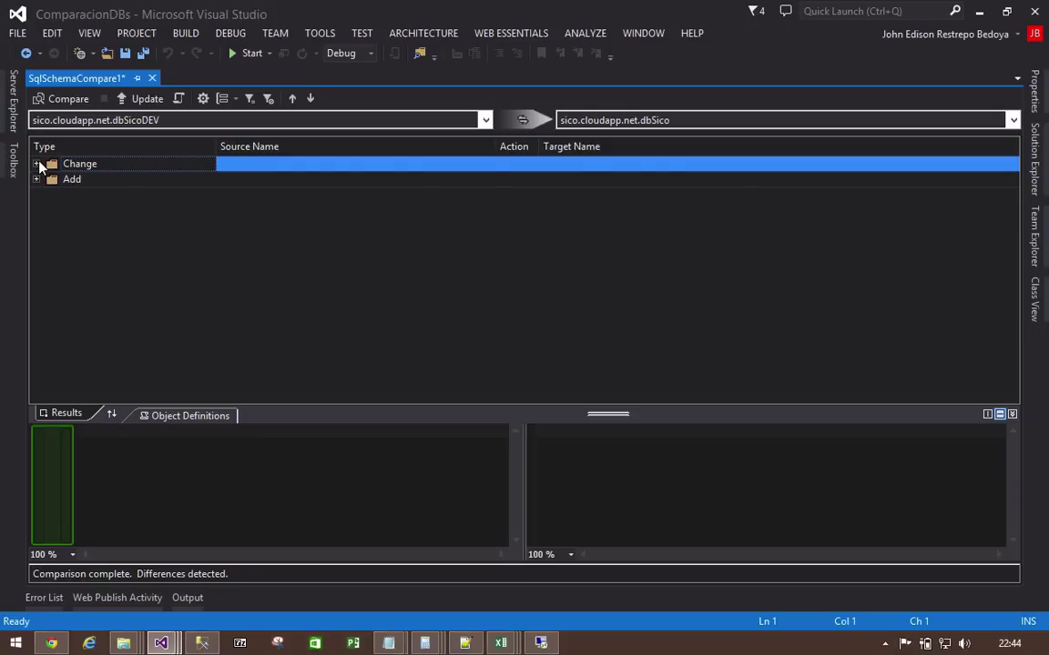
Step: Expand the Change and Add groups to check their listed objects, and collapse the Change group again
left_click(38, 165)
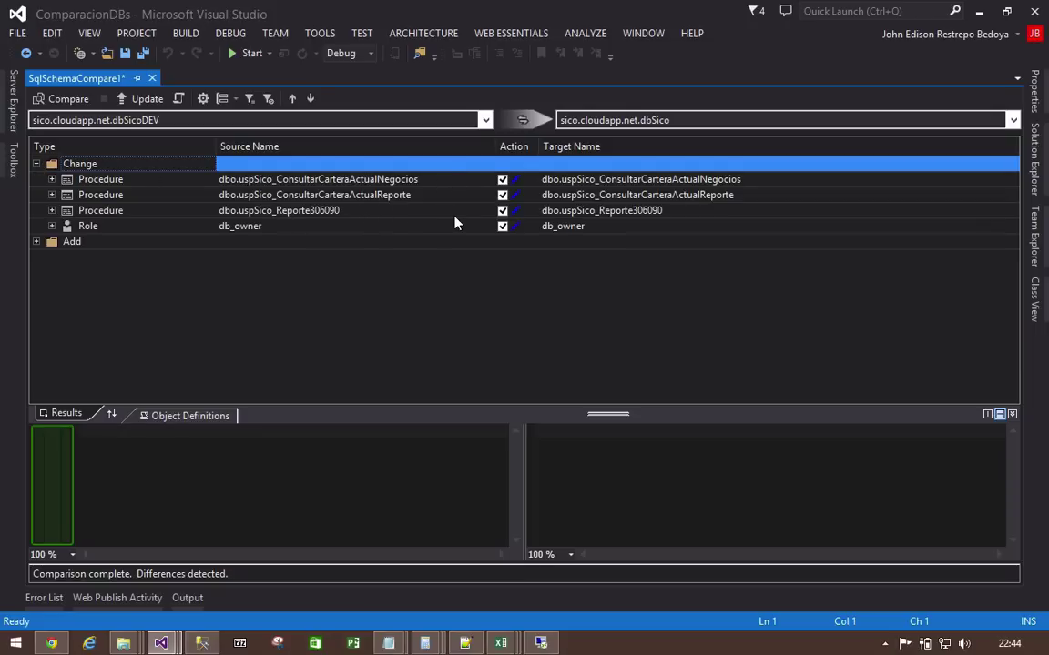
left_click(36, 243)
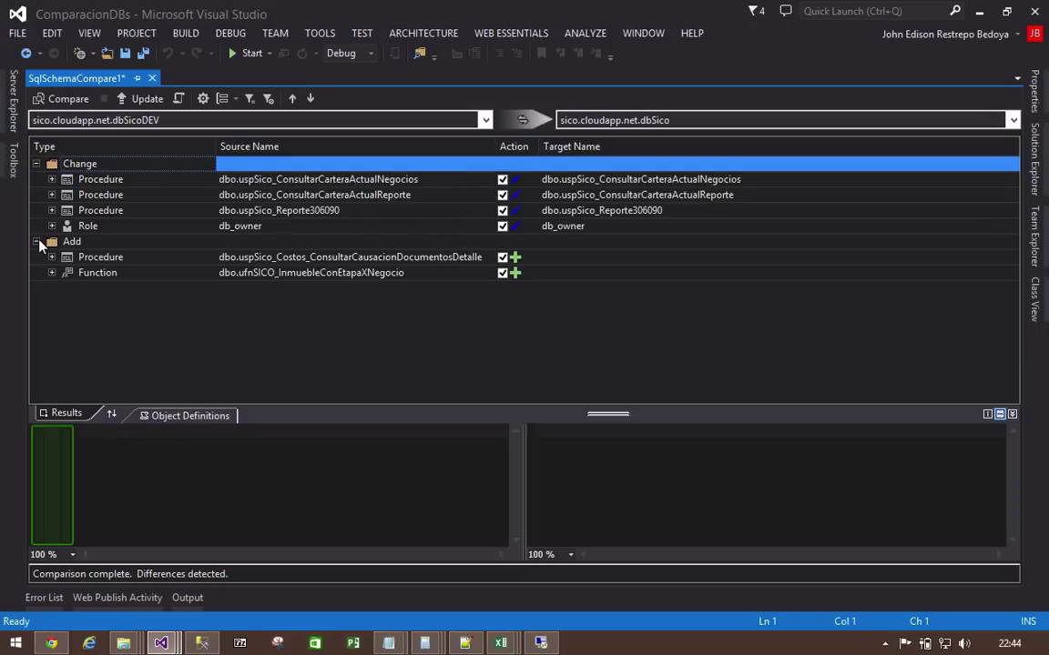
left_click(37, 165)
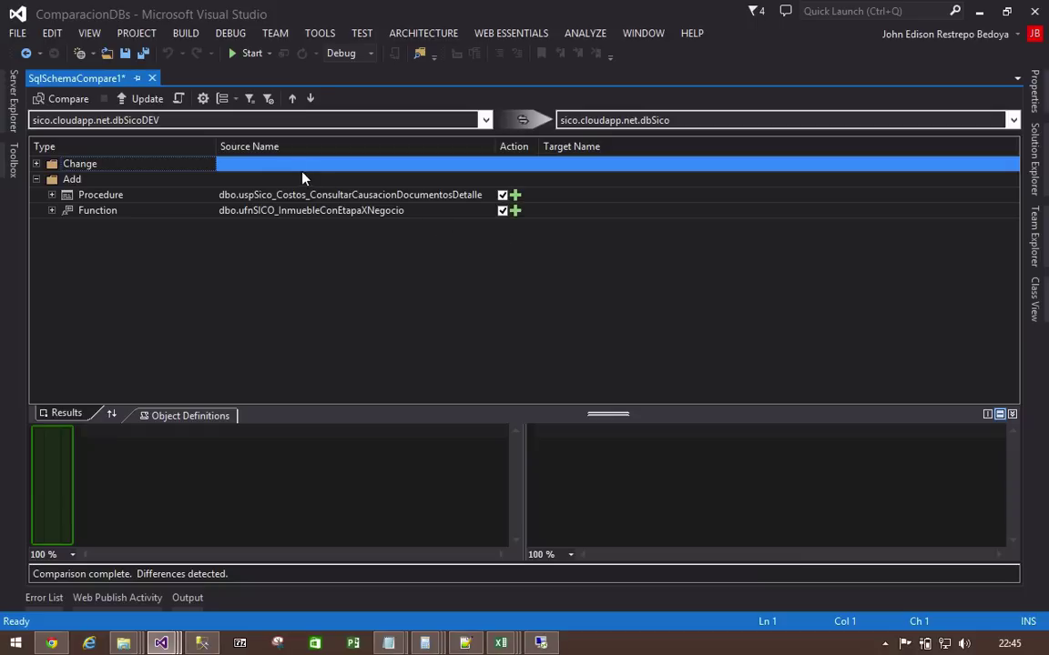
Step: Review the application-scoped object types included in the comparison in the schema compare options, and leave the options without changing them
left_click(203, 99)
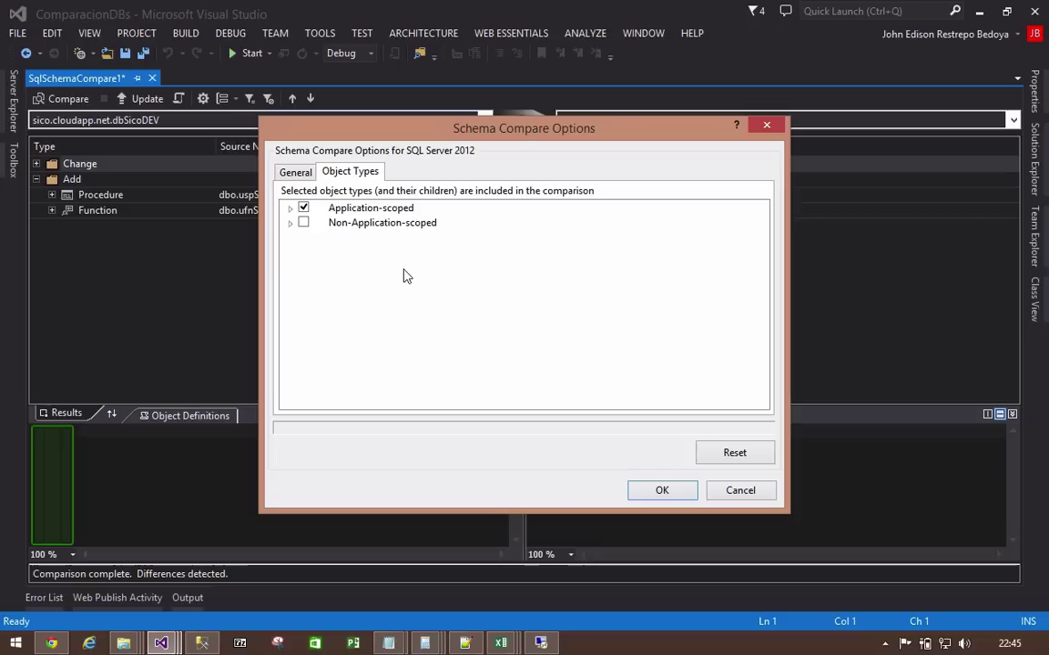
left_click(292, 211)
left_click(371, 342)
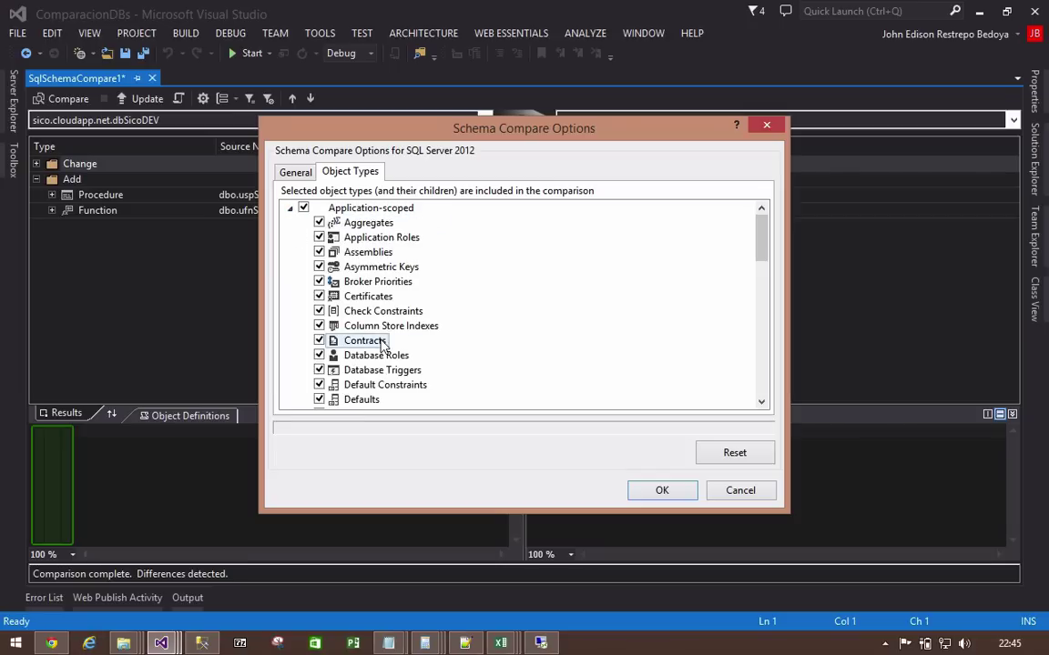
scroll(382, 344, "down", 2)
scroll(382, 346, "down", 10)
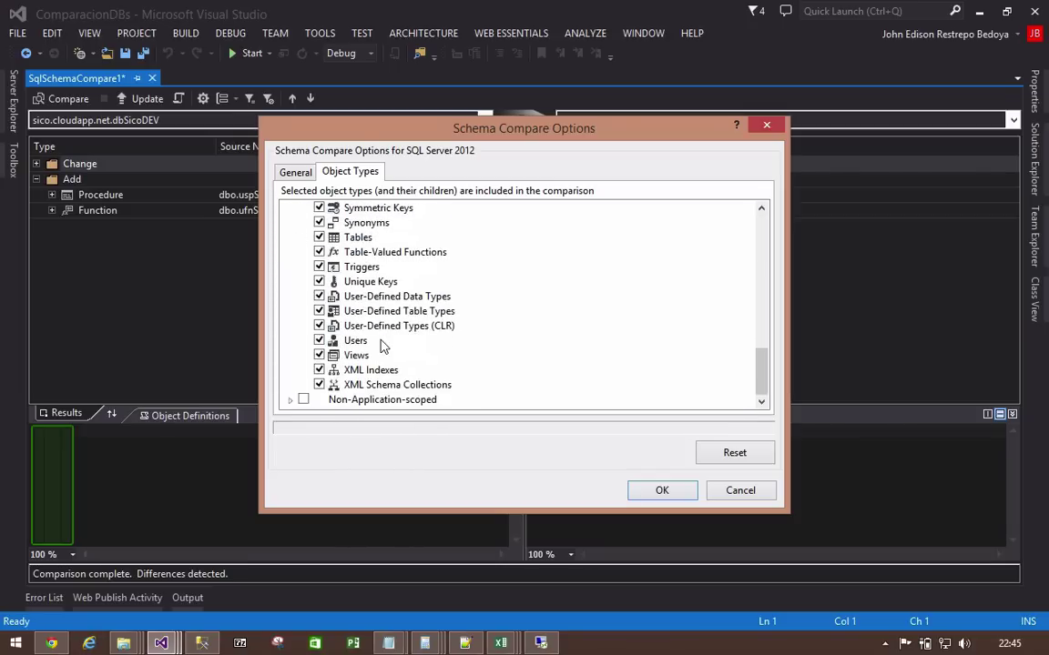
scroll(382, 344, "up", 12)
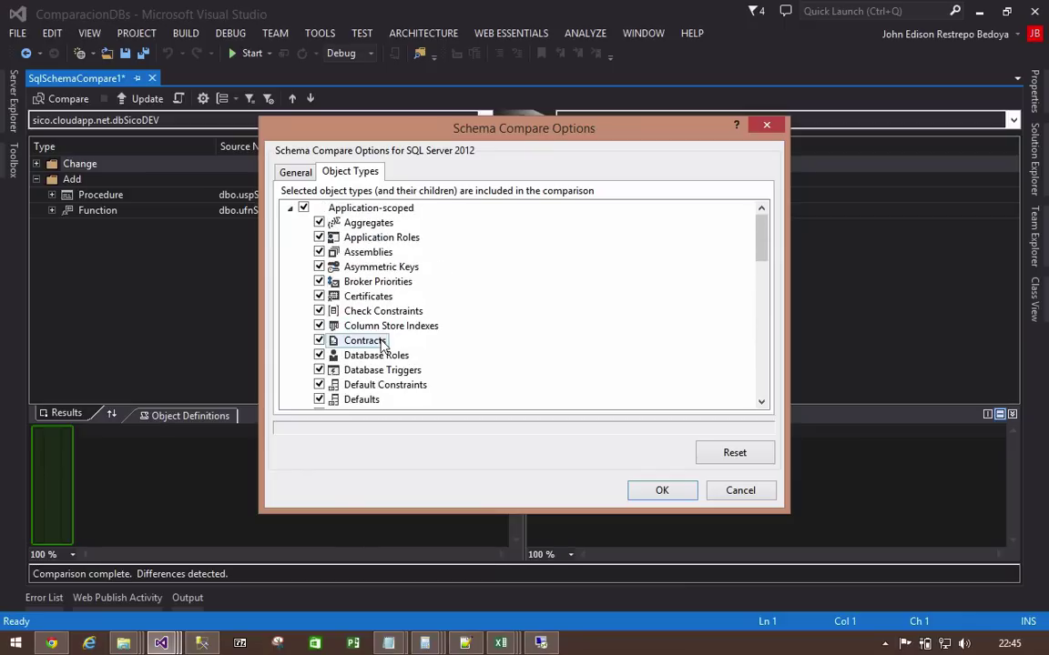
scroll(530, 335, "down", 9)
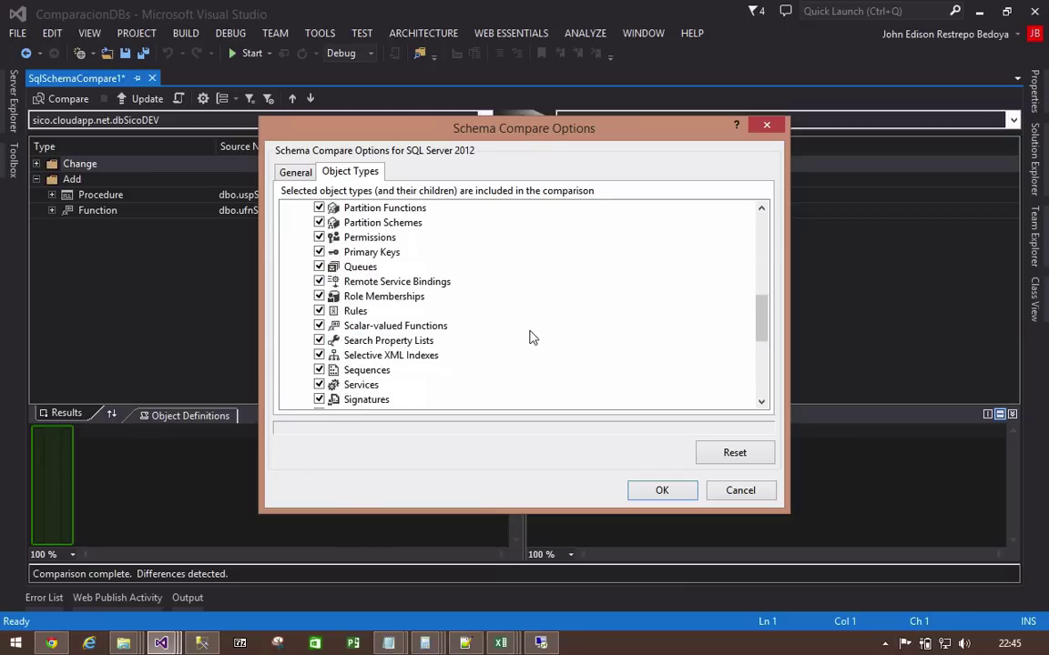
scroll(532, 338, "down", 4)
scroll(533, 338, "up", 13)
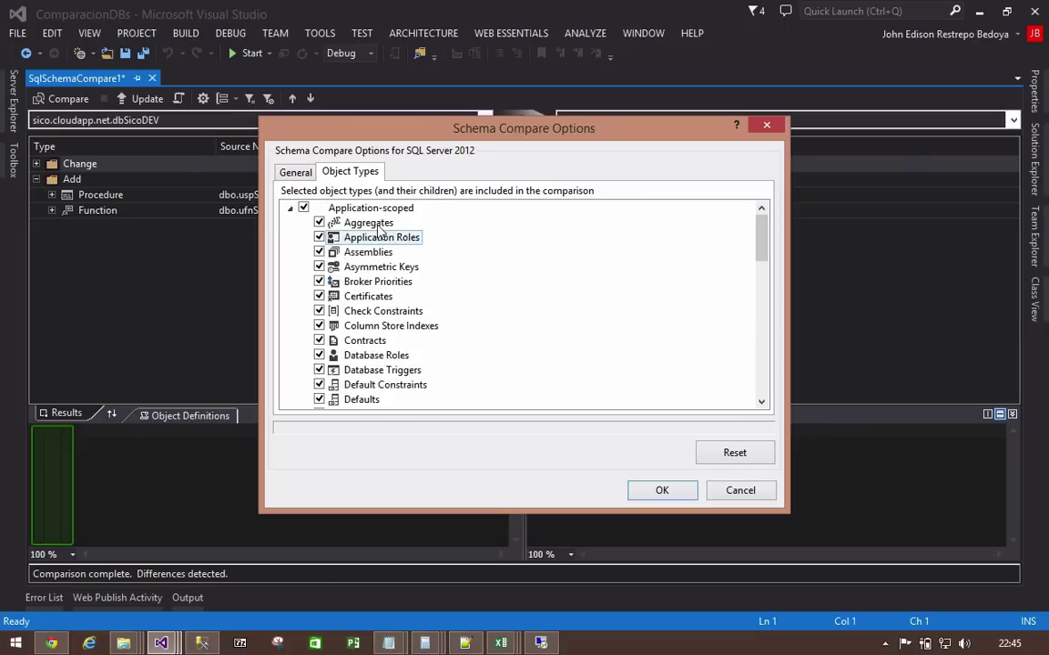
scroll(414, 328, "down", 2)
scroll(419, 325, "down", 10)
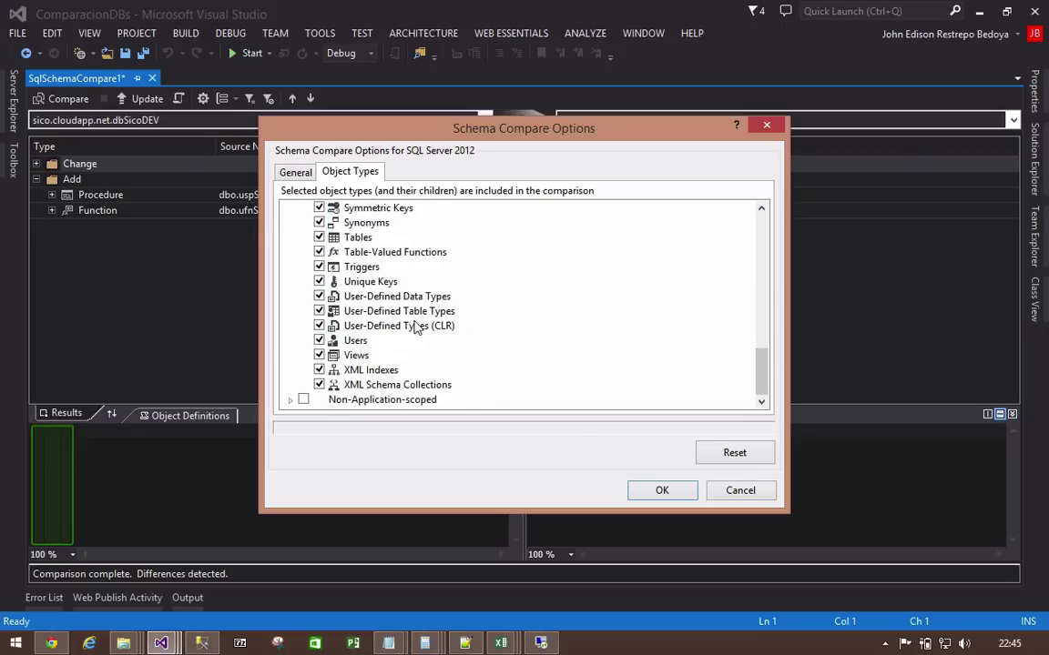
left_click(740, 491)
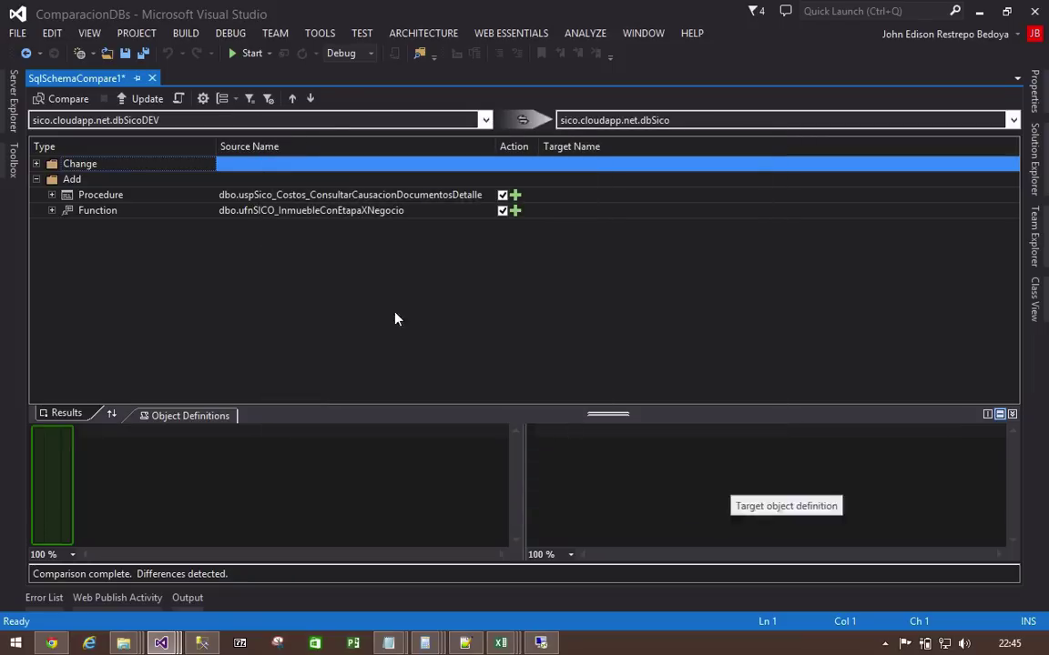
Step: Exclude the changed procedure dbo.uspSico_ConsultarCarteraActualReporte and the db_owner role from the update, and generate the deployment script
left_click(37, 164)
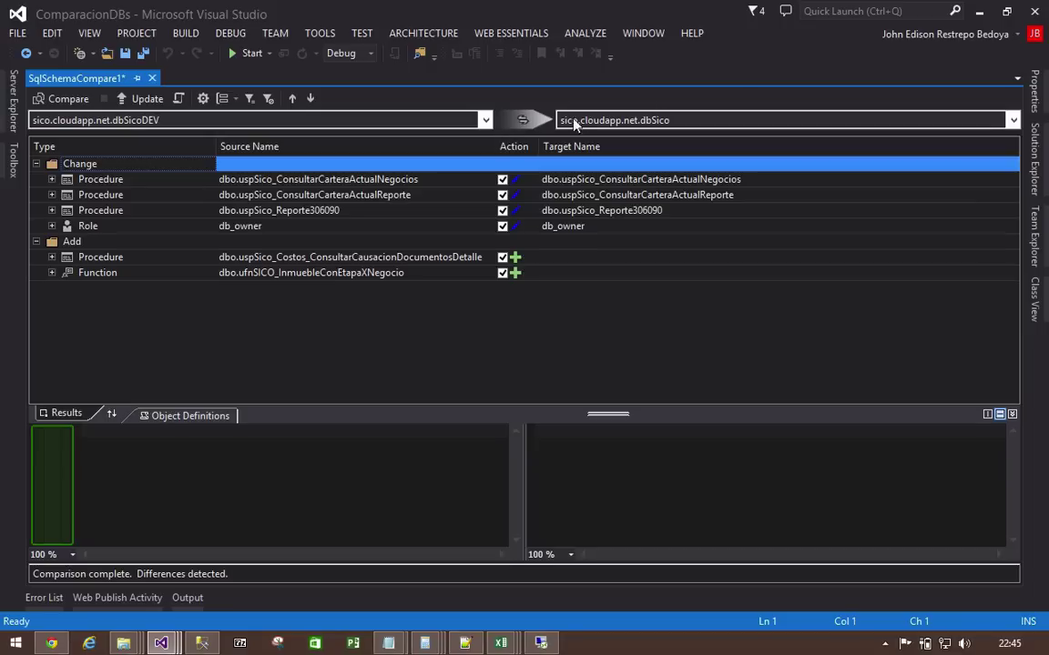
left_click(502, 195)
left_click(503, 227)
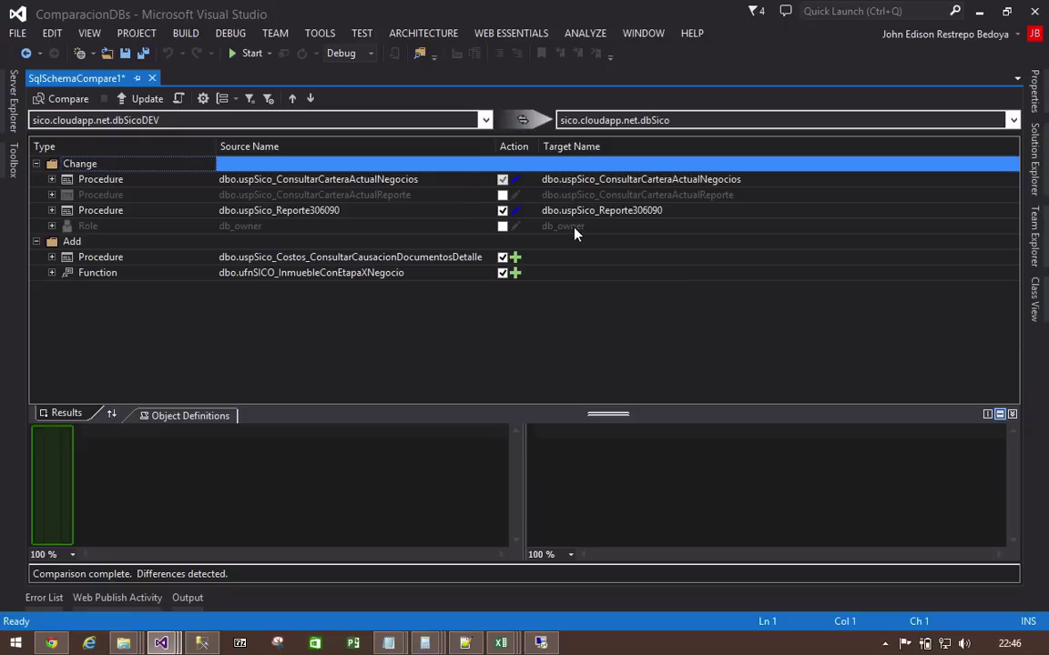
left_click(181, 100)
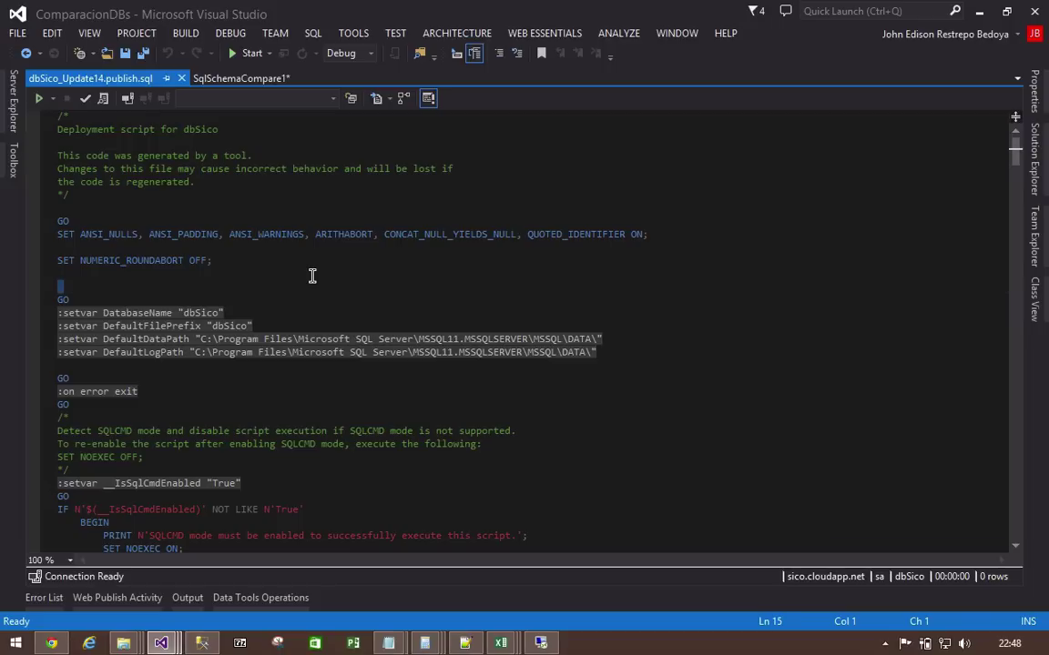
Step: Delete the SQLCMD block from the deployment script, from the lines after SET NUMERIC_ROUNDABORT OFF through the USE [$(DatabaseName)] statement
key("shift+Down")
key("shift+Down")
key("shift+Down")
key("shift+Down")
key("shift+Down")
key("shift+Down")
key("shift+Down")
key("shift+Down")
key("shift+Down")
key("shift+Down")
key("shift+Down")
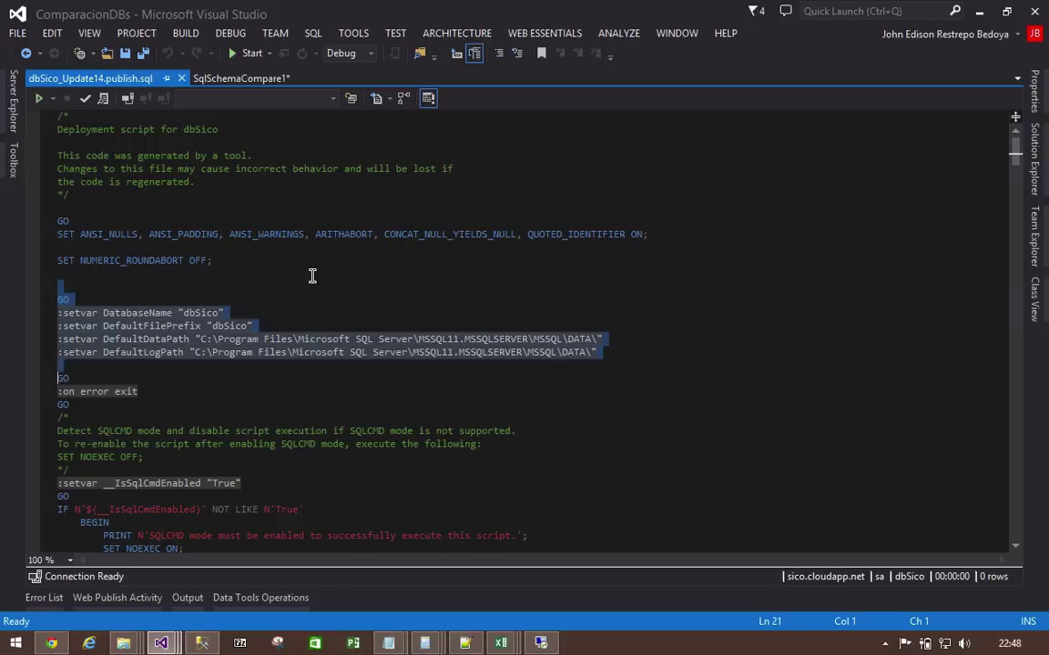
key("shift+Down")
key("shift+Down")
key("shift+Down")
key("shift+Down")
key("shift+Down")
key("shift+Down")
key("shift+Down")
key("shift+Down")
key("shift+Down")
key("shift+Down")
key("shift+Down")
key("shift+Down")
key("shift+Down")
key("shift+Down")
key("shift+Down")
key("shift+Down")
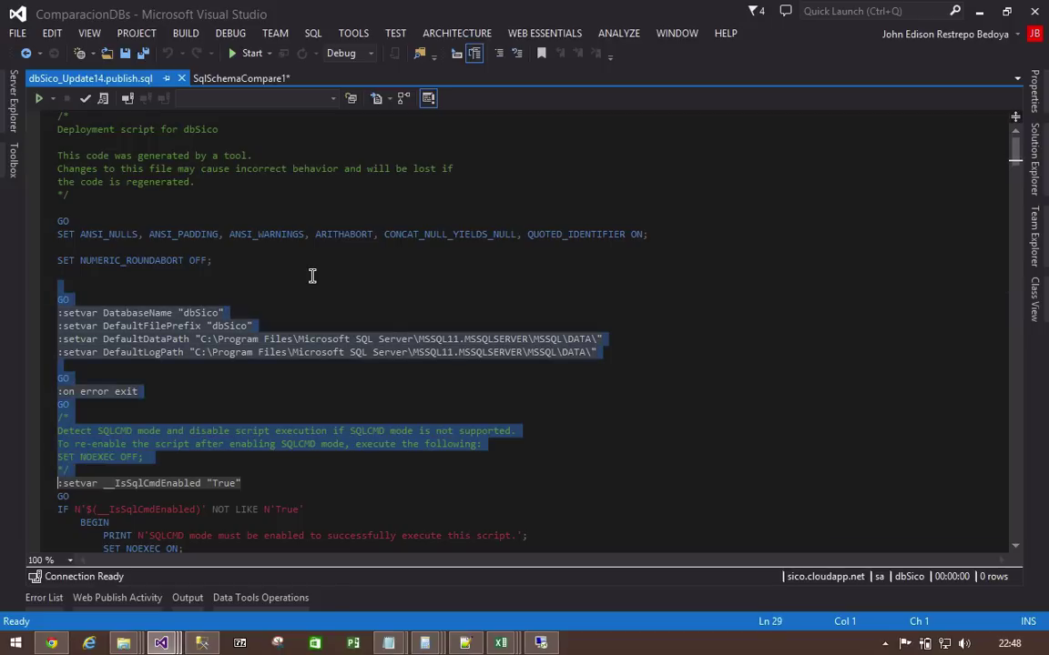
key("shift+Down")
key("shift+Down")
key("shift+Down")
key("shift+Down")
key("shift+Down")
key("shift+Down")
key("shift+Down")
key("shift+Down")
key("shift+Down")
key("shift+Down")
key("shift+Down")
key("shift+Down")
key("shift+Down")
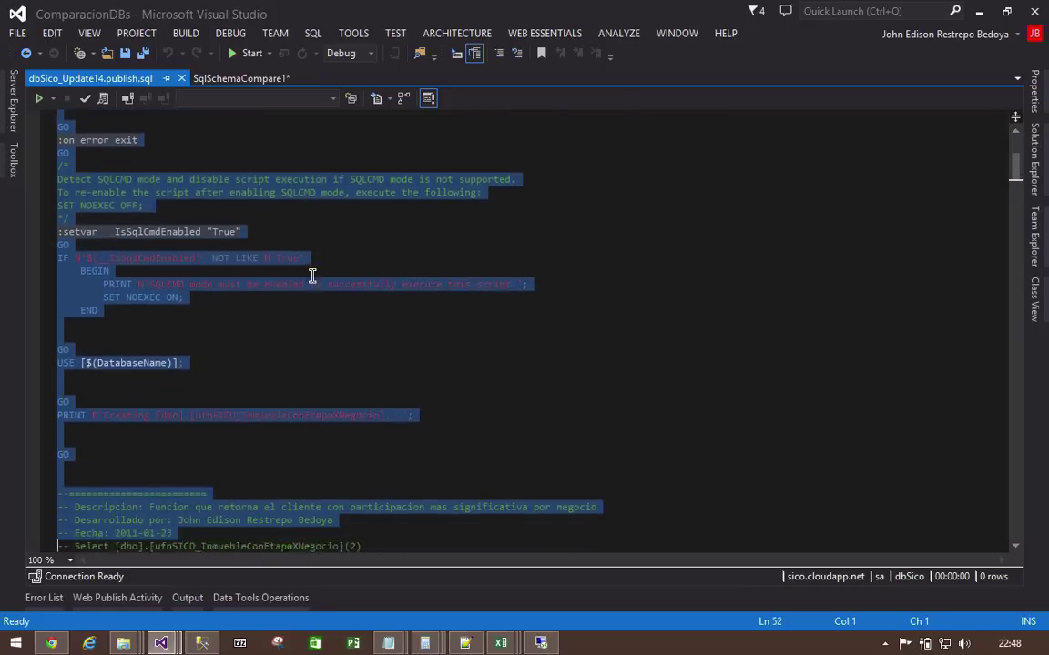
key("shift+Up")
key("shift+Up")
key("shift+Up")
key("shift+Up")
key("shift+Up")
key("shift+Up")
key("shift+Up")
key("shift+Up")
key("shift+Up")
key("shift+Up")
key("shift+Up")
key("shift+Up")
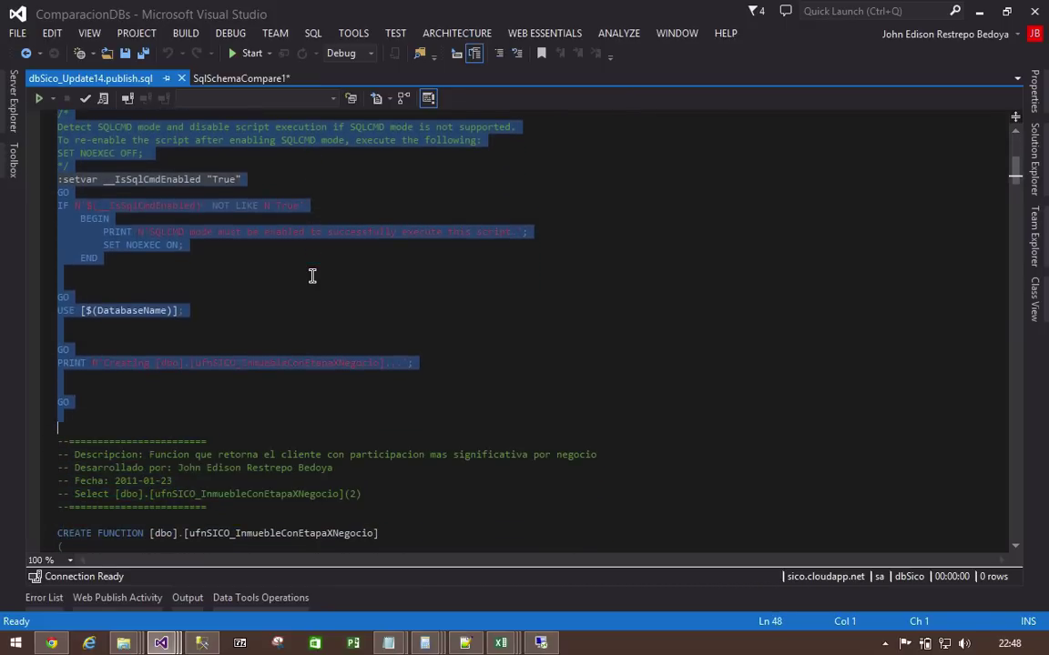
key("shift+Up")
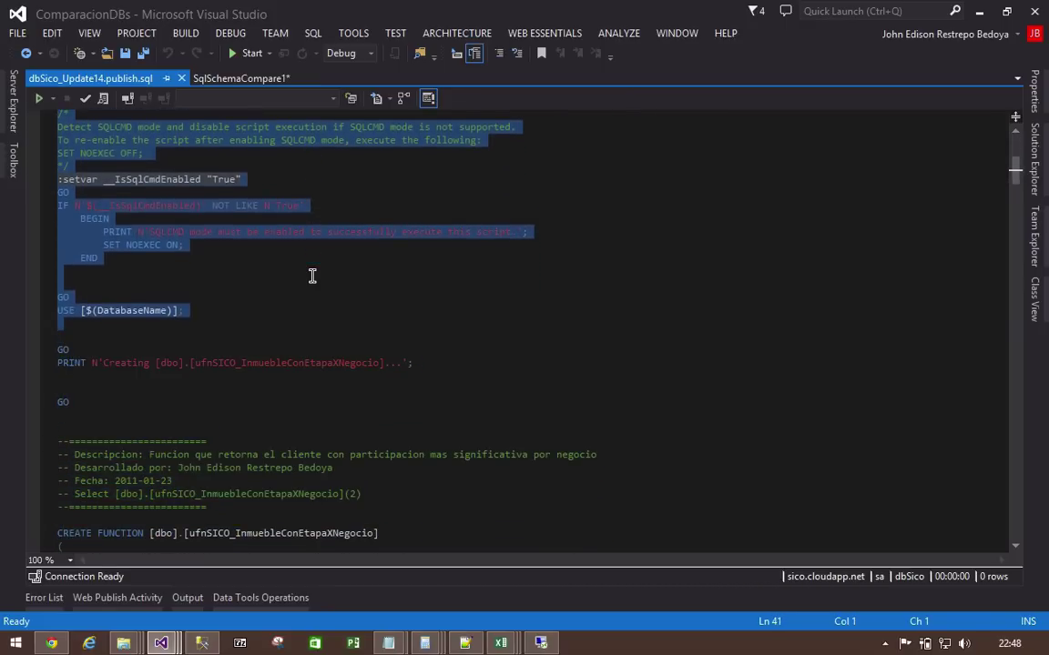
key("Delete")
Step: Review the deployment script through to its end and return to the blank line after SET NUMERIC_ROUNDABORT OFF
key("Up")
key("Up")
key("Up")
key("Up")
key("Up")
key("Up")
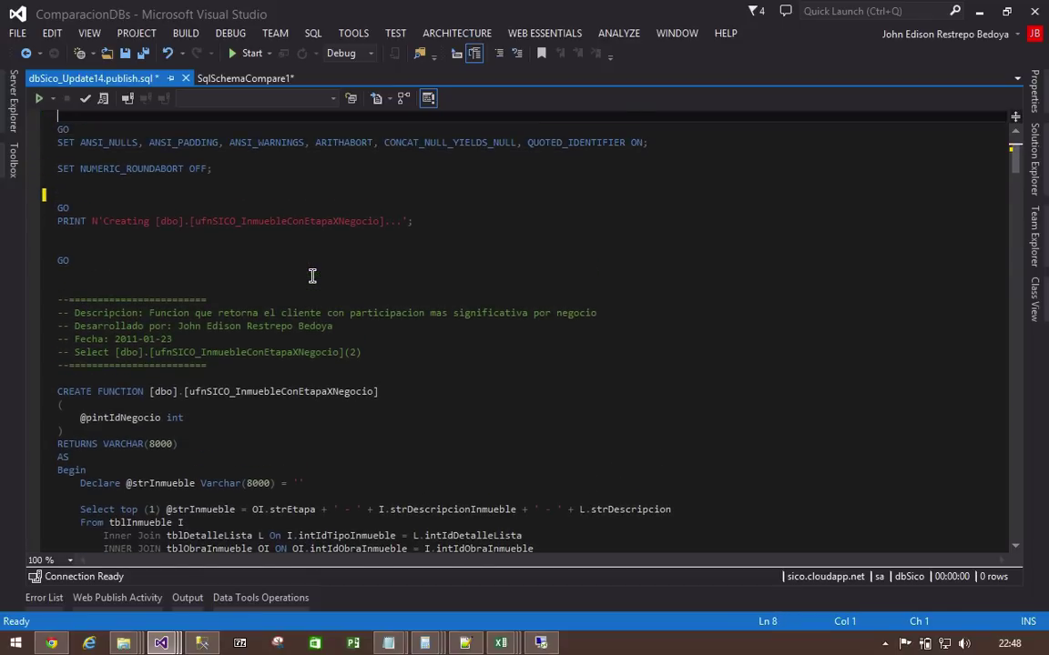
scroll(312, 276, "down", 20)
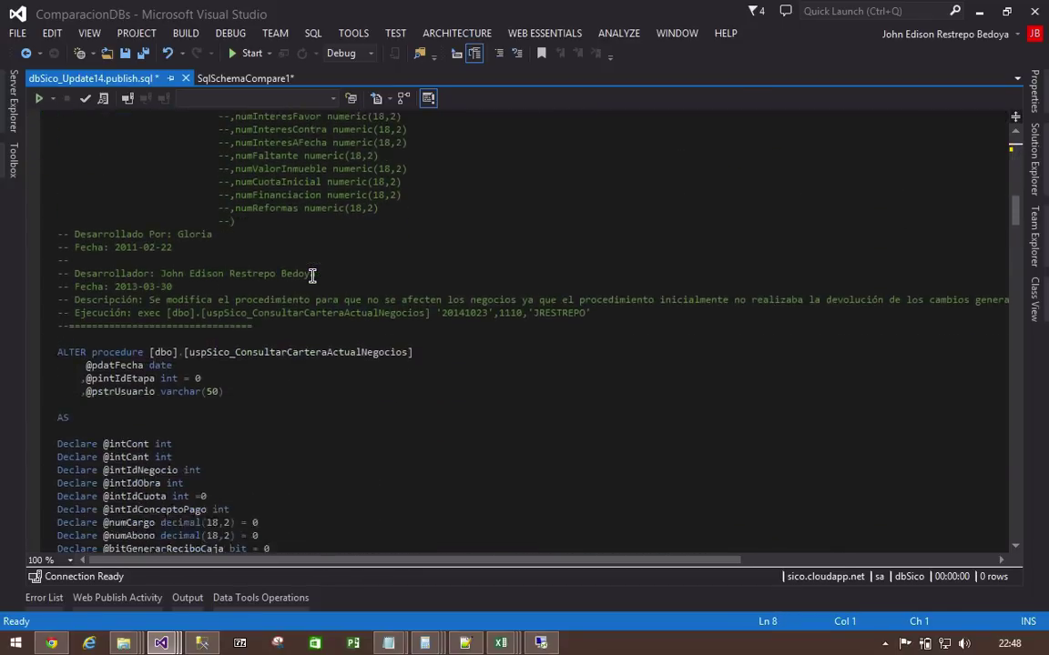
scroll(312, 275, "down", 20)
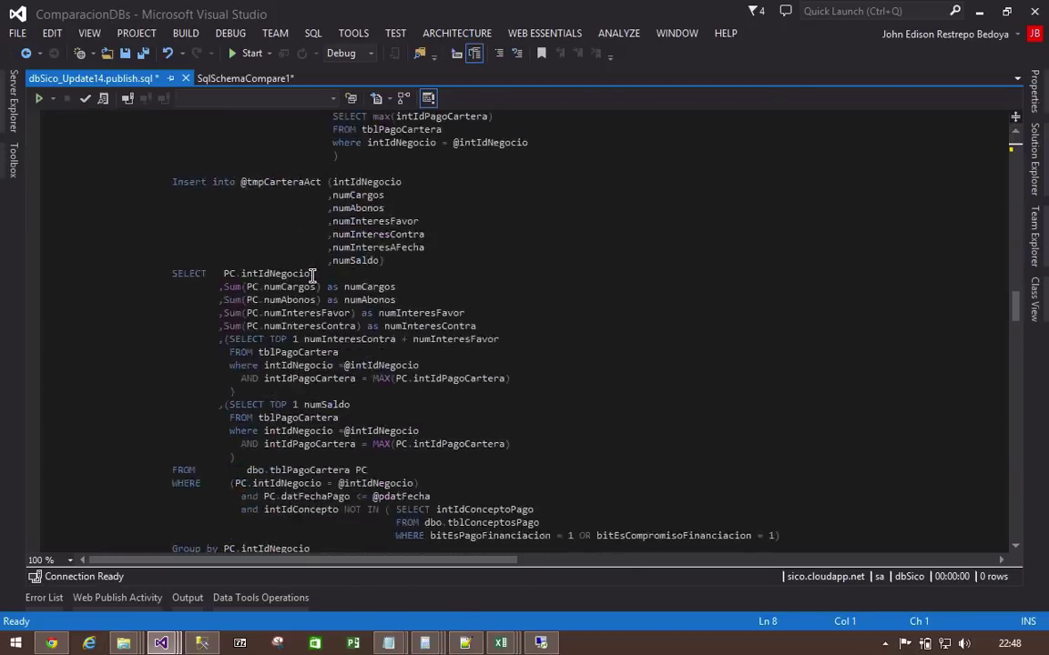
scroll(312, 276, "down", 20)
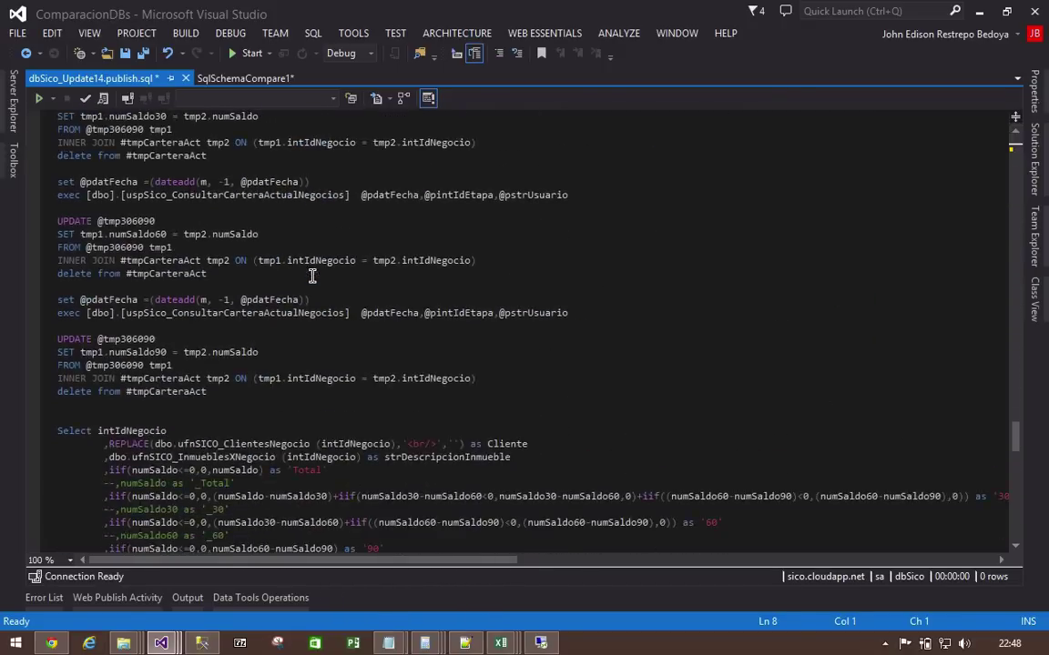
scroll(312, 276, "down", 10)
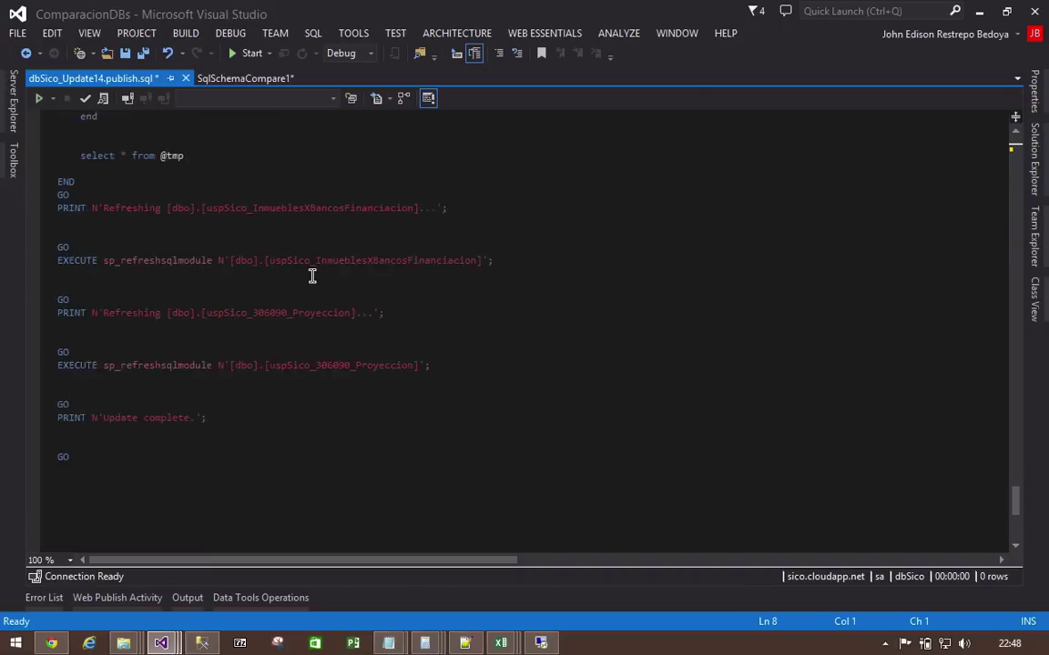
scroll(312, 276, "up", 20)
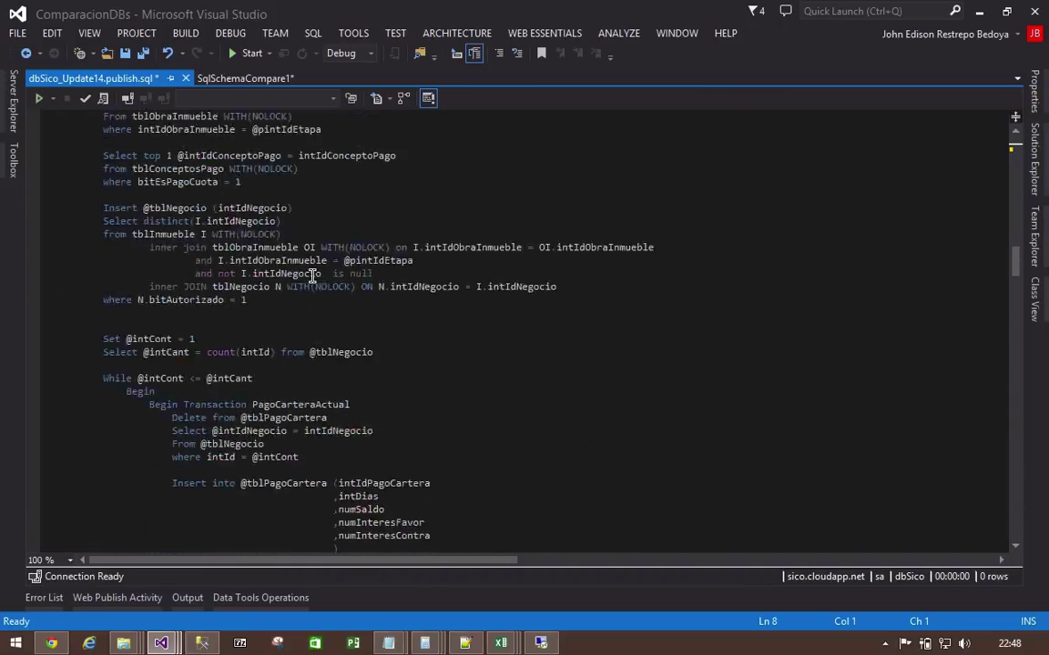
scroll(312, 276, "up", 20)
left_click(227, 287)
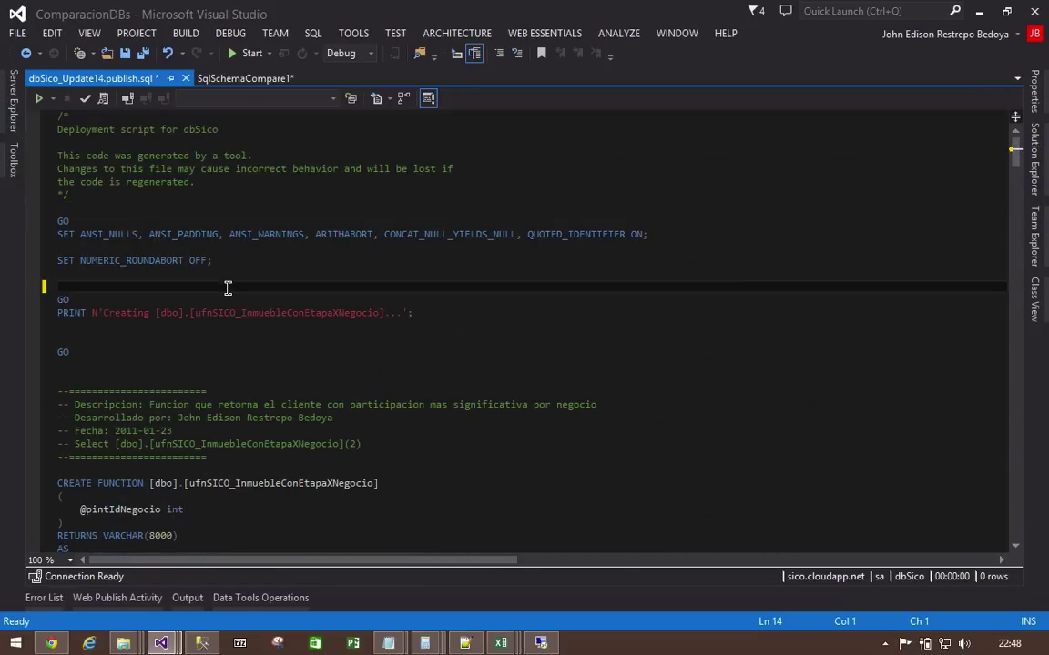